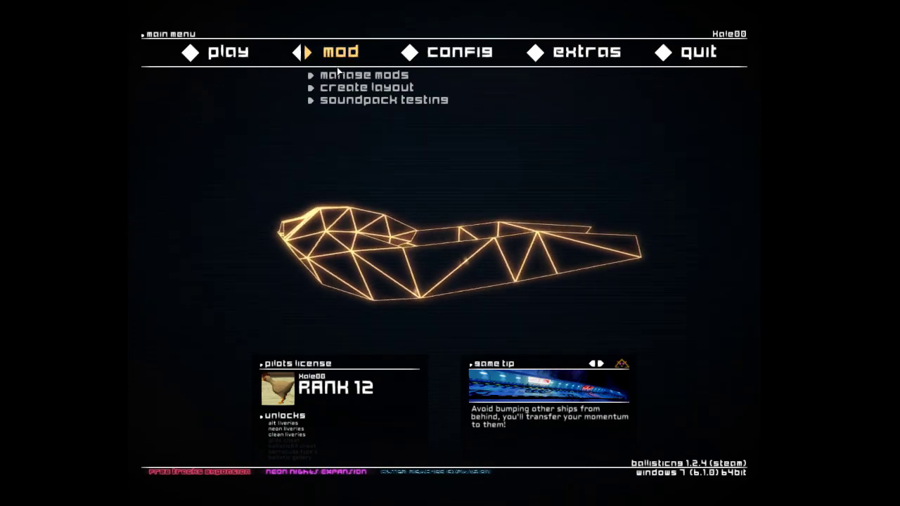
Create a track layout using the new (2.0) spline-based editor
{"action": "left_click", "coordinate": [330, 88]}
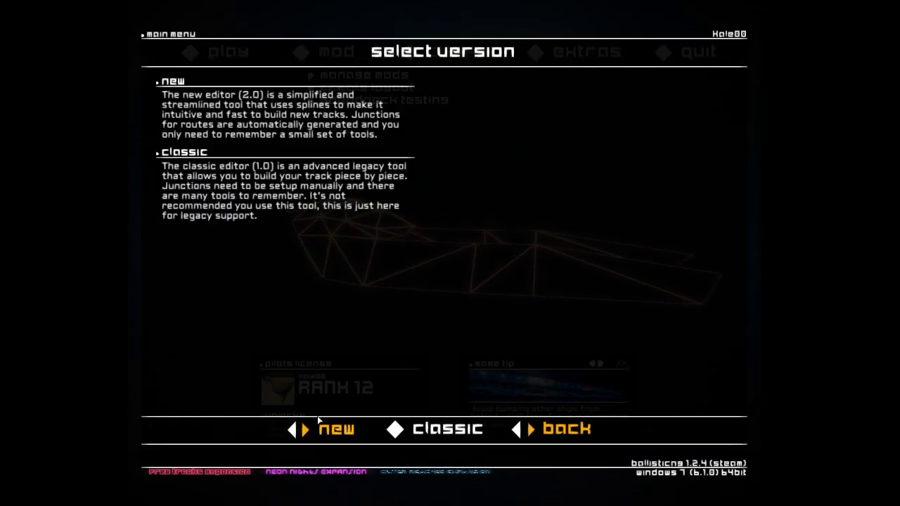
{"action": "left_click", "coordinate": [325, 431]}
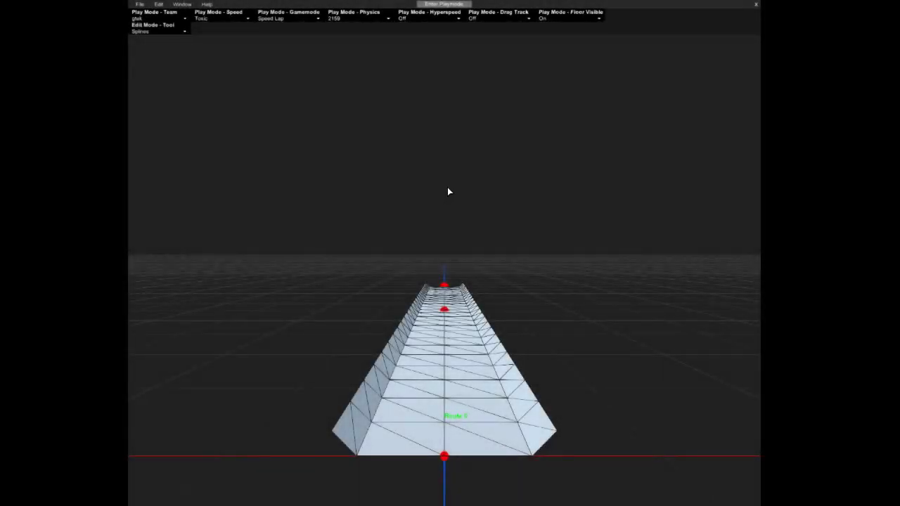
Fly the camera around the default straight track section to examine it from both ends
{"action": "right_click_drag", "start_coordinate": [448, 188], "coordinate": [560, 124]}
{"action": "right_click_drag", "start_coordinate": [444, 254], "coordinate": [532, 258]}
{"action": "key", "text": "w"}
{"action": "right_click_drag", "start_coordinate": [478, 255], "coordinate": [397, 251]}
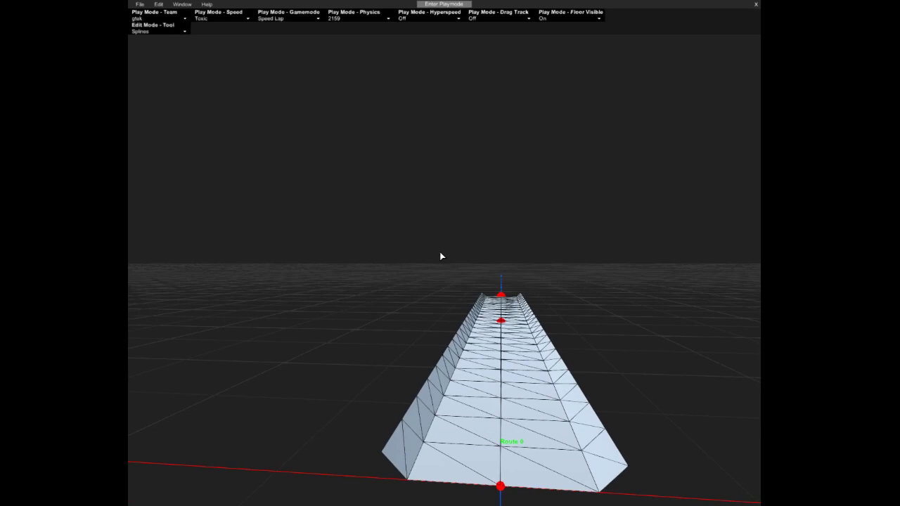
{"action": "mouse_move", "coordinate": [440, 252]}
{"action": "right_mouse_down"}
{"action": "mouse_move", "coordinate": [464, 199]}
{"action": "mouse_move", "coordinate": [452, 258]}
{"action": "mouse_move", "coordinate": [443, 251]}
{"action": "right_mouse_up"}
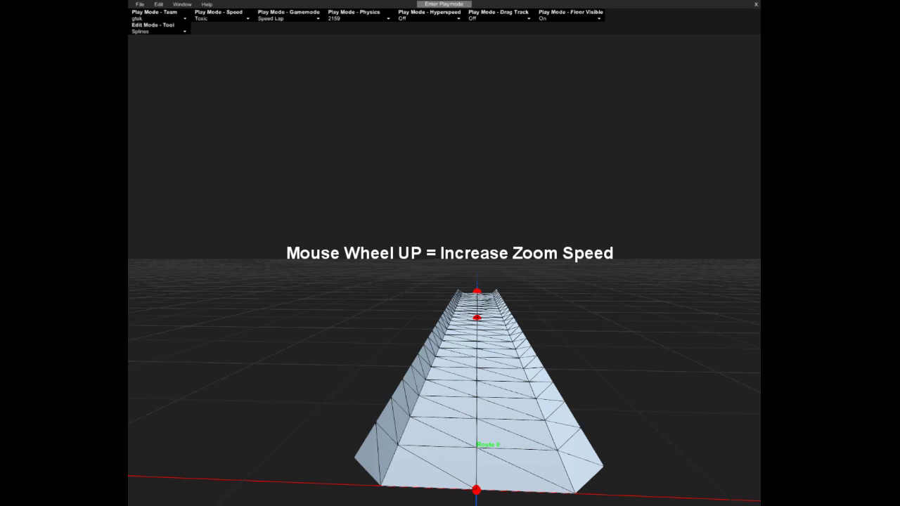
{"action": "right_click_drag", "start_coordinate": [444, 253], "coordinate": [459, 202]}
{"action": "key", "text": "w"}
{"action": "right_click_drag", "start_coordinate": [445, 253], "coordinate": [395, 77]}
{"action": "key", "text": "s"}
{"action": "key", "text": "w"}
{"action": "right_click_drag", "start_coordinate": [444, 253], "coordinate": [454, 260]}
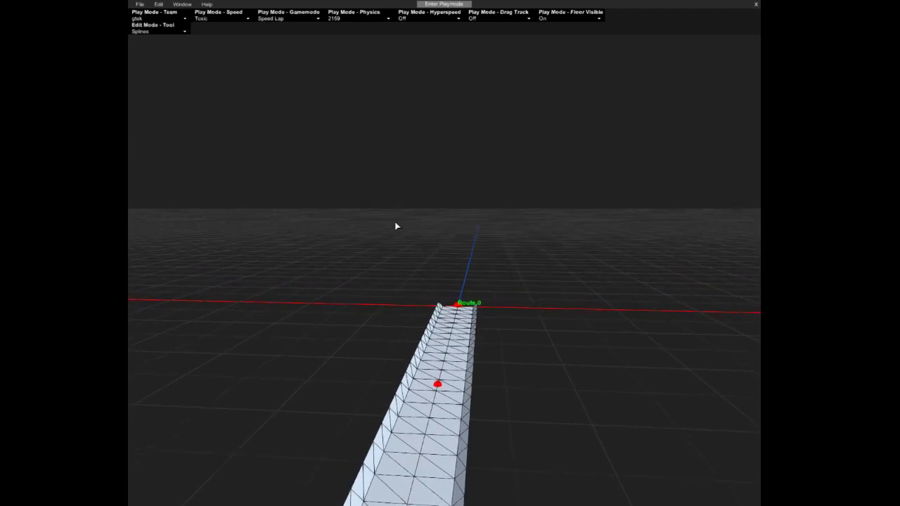
Review the hotkey reference for the general, camera, selection and node tools, and close it
{"action": "left_click", "coordinate": [207, 4]}
{"action": "left_click", "coordinate": [205, 14]}
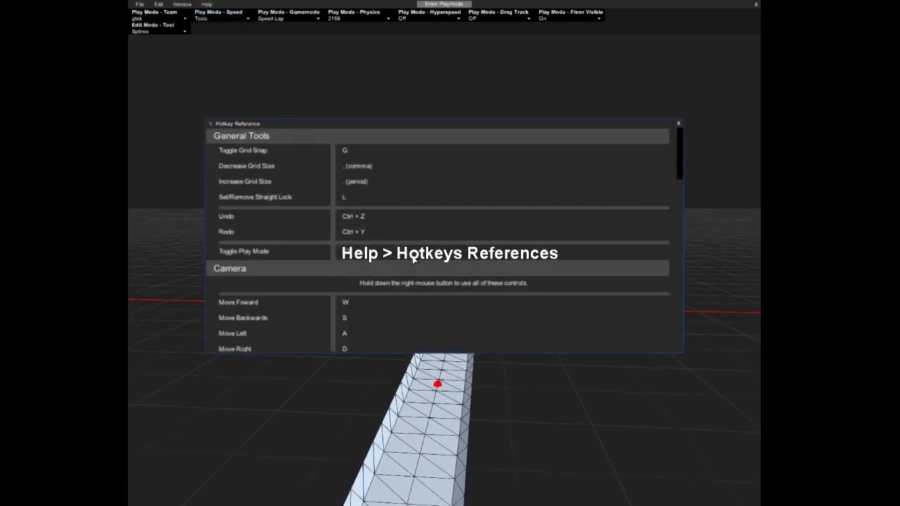
{"action": "scroll", "coordinate": [387, 197], "scroll_direction": "down", "scroll_amount": 8}
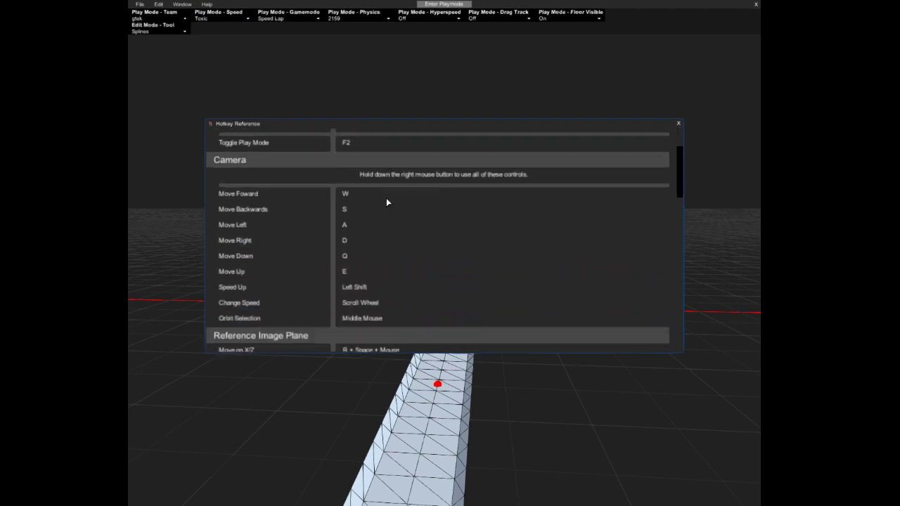
{"action": "scroll", "coordinate": [387, 206], "scroll_direction": "down", "scroll_amount": 15}
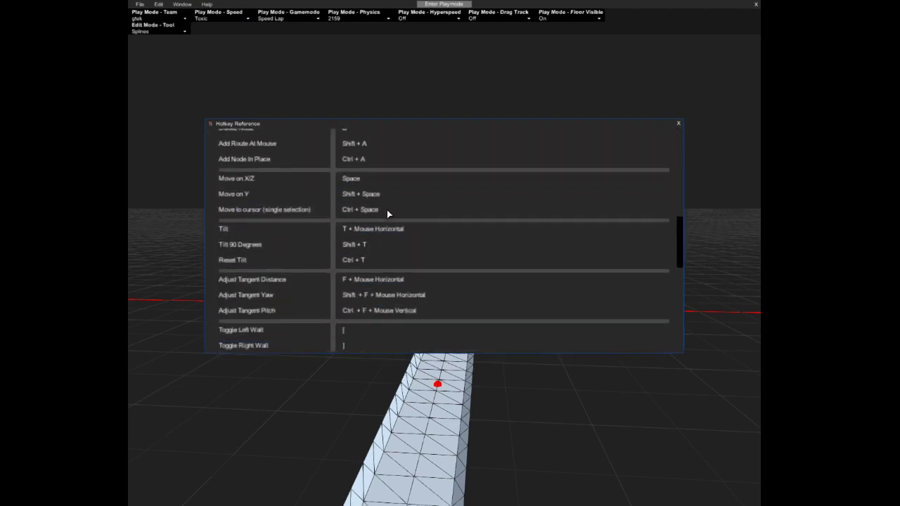
{"action": "scroll", "coordinate": [388, 221], "scroll_direction": "down", "scroll_amount": 10}
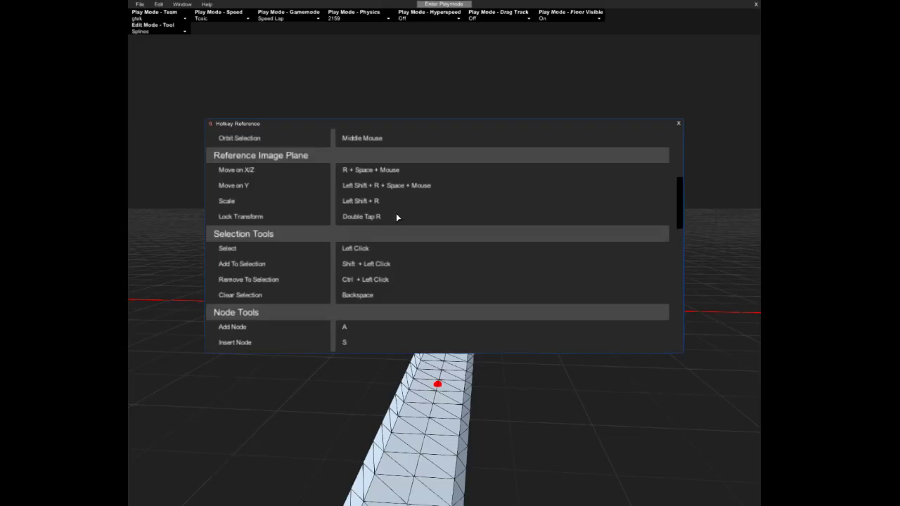
{"action": "scroll", "coordinate": [396, 215], "scroll_direction": "up", "scroll_amount": 6}
{"action": "scroll", "coordinate": [396, 214], "scroll_direction": "up", "scroll_amount": 4}
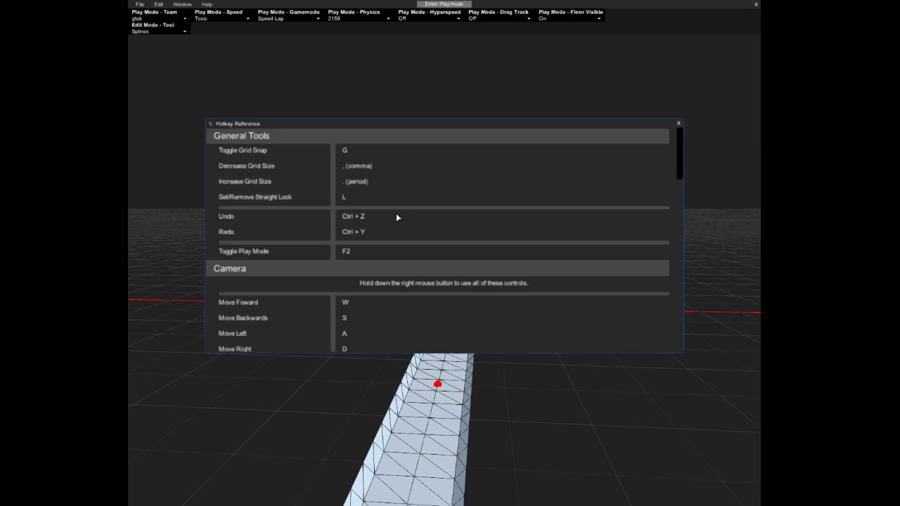
{"action": "scroll", "coordinate": [394, 221], "scroll_direction": "down", "scroll_amount": 5}
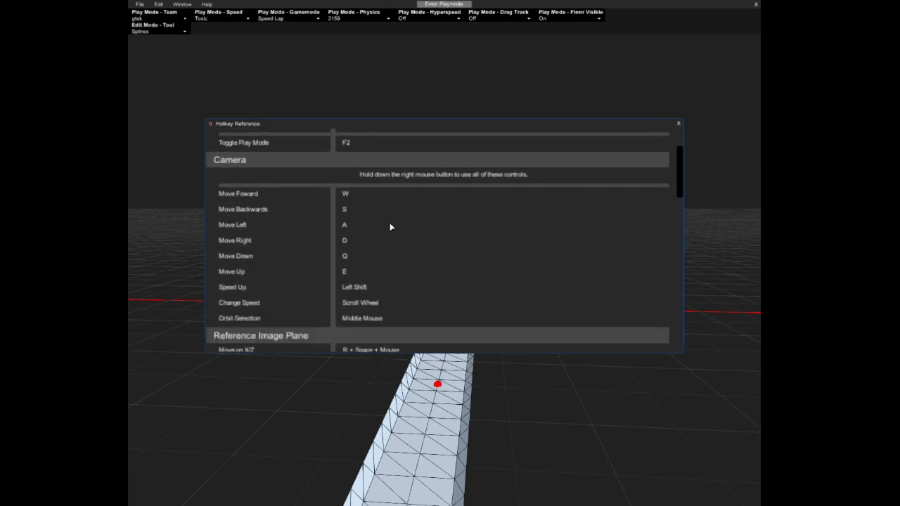
{"action": "scroll", "coordinate": [385, 225], "scroll_direction": "down", "scroll_amount": 18}
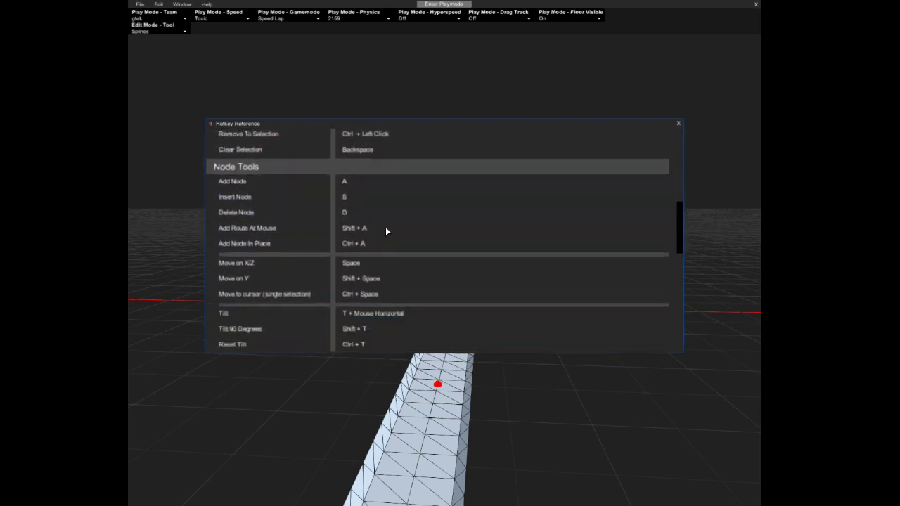
{"action": "scroll", "coordinate": [385, 237], "scroll_direction": "down", "scroll_amount": 2}
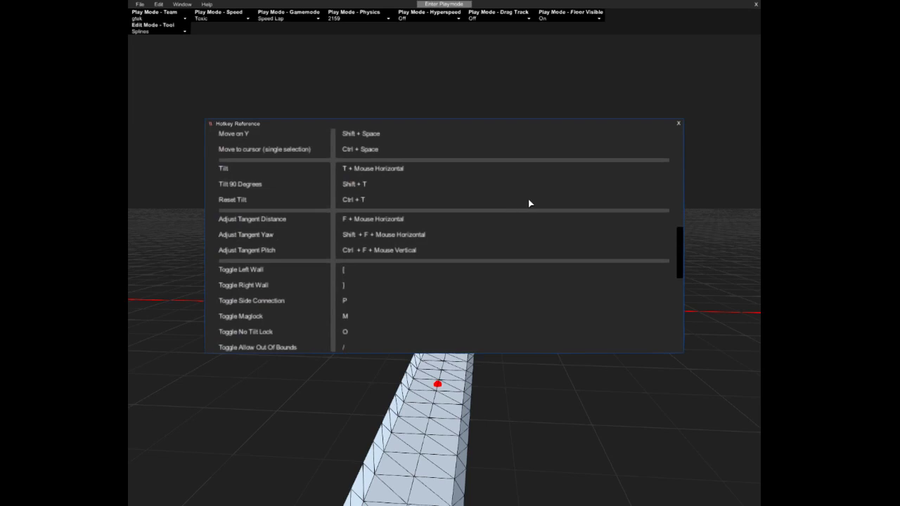
{"action": "left_click", "coordinate": [679, 123]}
Select the end node of the straight route and lengthen the straight with two additional nodes
{"action": "right_click_drag", "start_coordinate": [394, 250], "coordinate": [333, 367]}
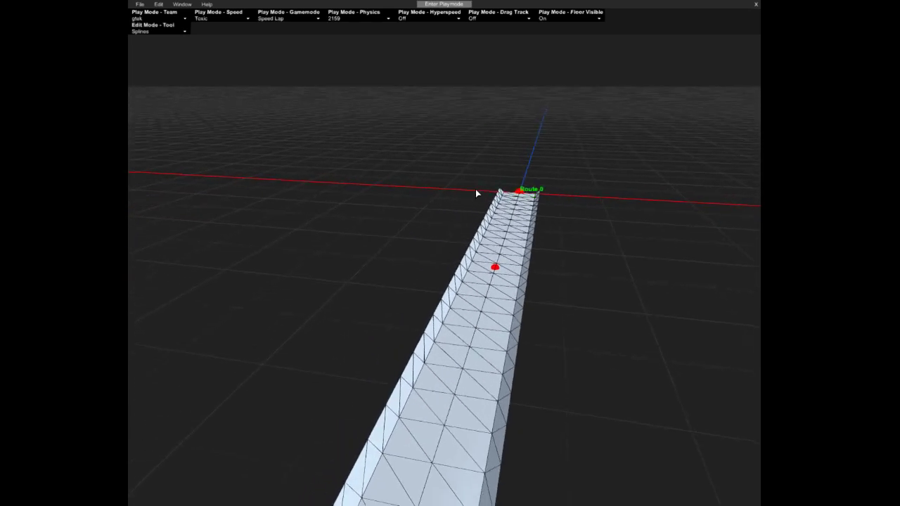
{"action": "right_click_drag", "start_coordinate": [475, 169], "coordinate": [485, 42]}
{"action": "key", "text": "w"}
{"action": "right_click_drag", "start_coordinate": [534, 246], "coordinate": [444, 351]}
{"action": "left_click", "coordinate": [425, 300]}
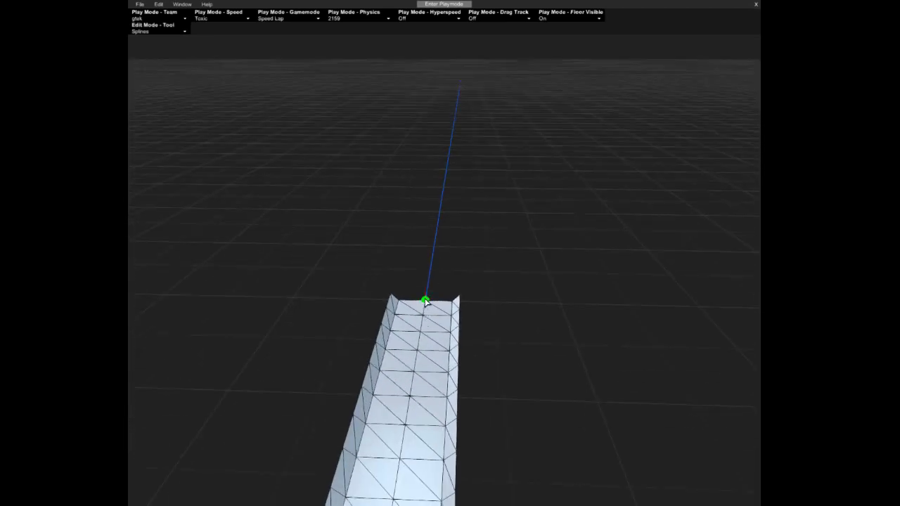
{"action": "key", "text": "space"}
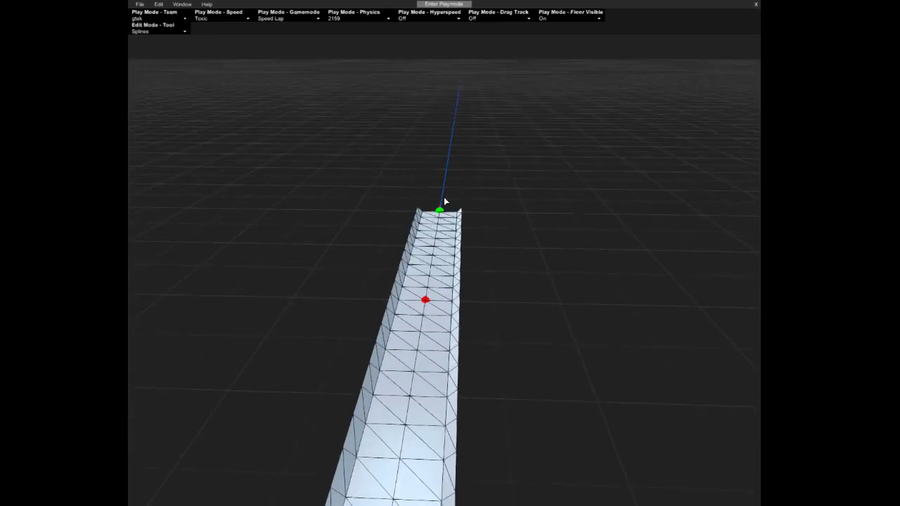
{"action": "right_click_drag", "start_coordinate": [441, 206], "coordinate": [459, 204]}
{"action": "left_click", "coordinate": [431, 227]}
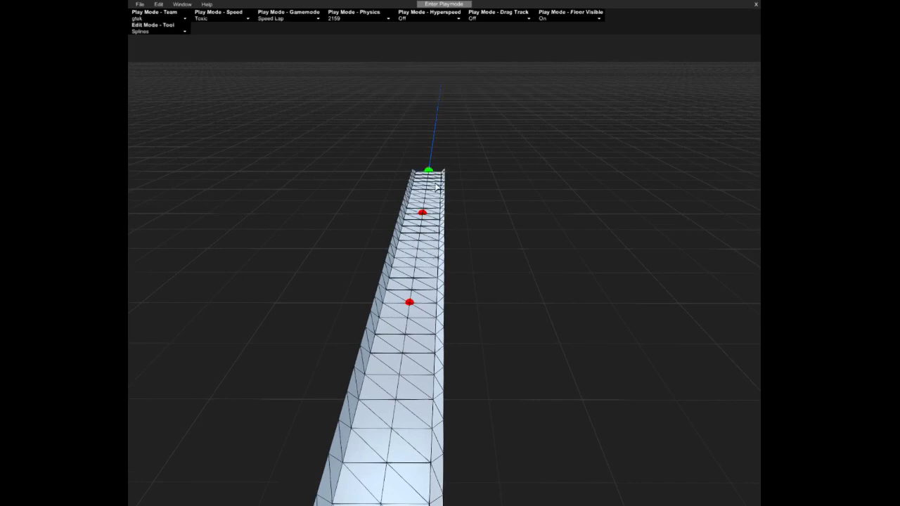
Bend the end of the straight to the right and add further nodes to carry the curve onward
{"action": "left_click_drag", "start_coordinate": [434, 171], "coordinate": [524, 178]}
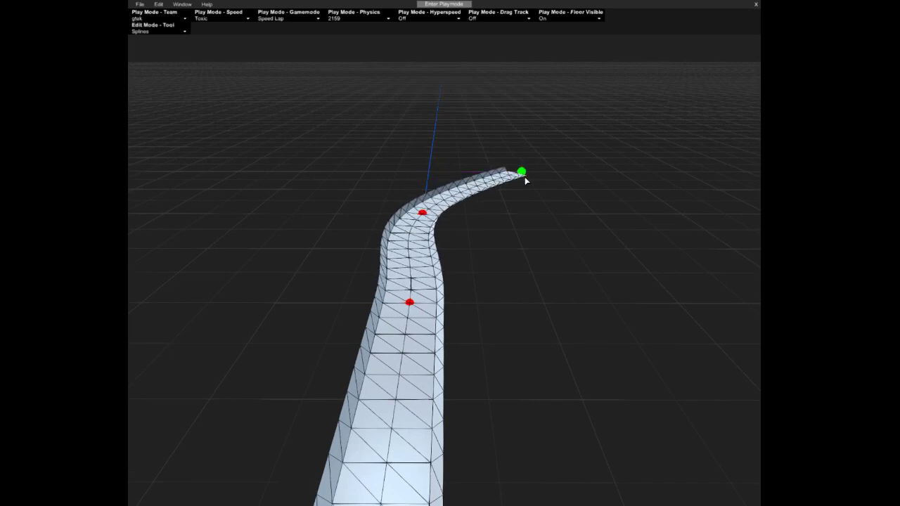
{"action": "key", "text": "space"}
{"action": "left_click_drag", "start_coordinate": [589, 153], "coordinate": [587, 175]}
{"action": "key", "text": "space"}
{"action": "left_click_drag", "start_coordinate": [741, 196], "coordinate": [668, 216]}
{"action": "key", "text": "space"}
Turn the track through a hairpin and run it back alongside the opening straight towards the start node
{"action": "right_click_drag", "start_coordinate": [603, 294], "coordinate": [450, 256]}
{"action": "key", "text": "space"}
{"action": "key", "text": "space"}
{"action": "right_click_drag", "start_coordinate": [512, 255], "coordinate": [517, 284]}
{"action": "key", "text": "s"}
{"action": "right_click_drag", "start_coordinate": [444, 254], "coordinate": [442, 253]}
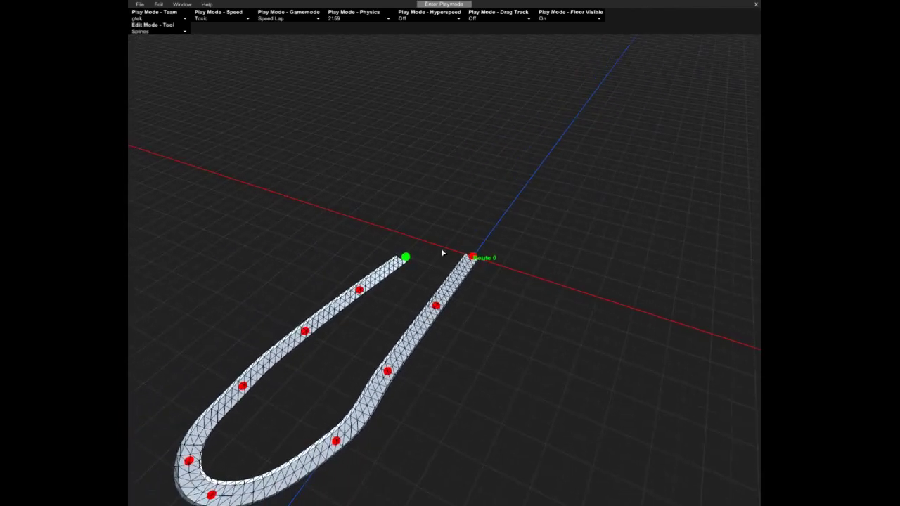
Extend the track past the start node and curve it across the blue axis behind the start
{"action": "key", "text": "g"}
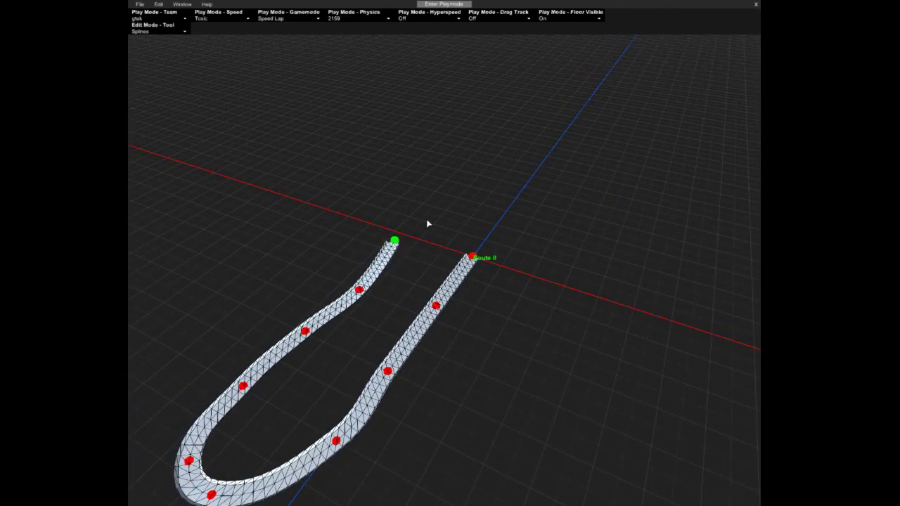
{"action": "left_click_drag", "start_coordinate": [426, 223], "coordinate": [508, 176]}
{"action": "key", "text": "e"}
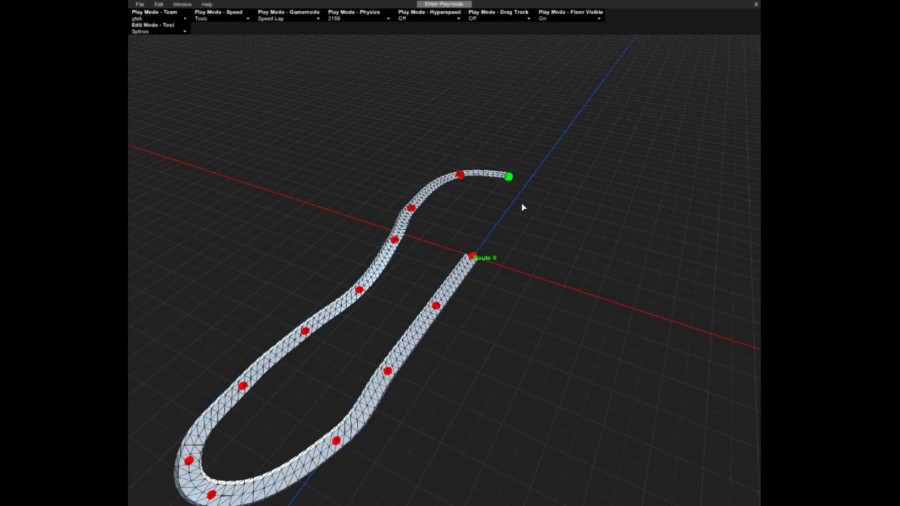
{"action": "key", "text": "e"}
{"action": "key", "text": "e"}
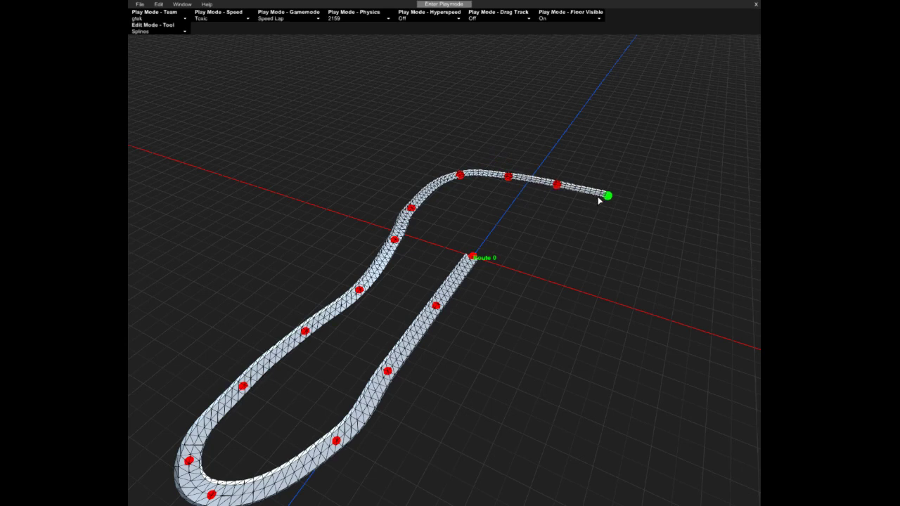
{"action": "key", "text": "e"}
Wrap the track around behind the start and continue it forward on the opposite side of the opening straight
{"action": "left_click_drag", "start_coordinate": [671, 211], "coordinate": [611, 280]}
{"action": "key", "text": "e"}
{"action": "key", "text": "e"}
{"action": "key", "text": "e"}
{"action": "left_click_drag", "start_coordinate": [585, 355], "coordinate": [603, 367]}
{"action": "right_click_drag", "start_coordinate": [576, 327], "coordinate": [585, 278]}
{"action": "right_click_drag", "start_coordinate": [450, 359], "coordinate": [590, 374]}
{"action": "key", "text": "w"}
{"action": "key", "text": "s"}
{"action": "left_click", "coordinate": [376, 246]}
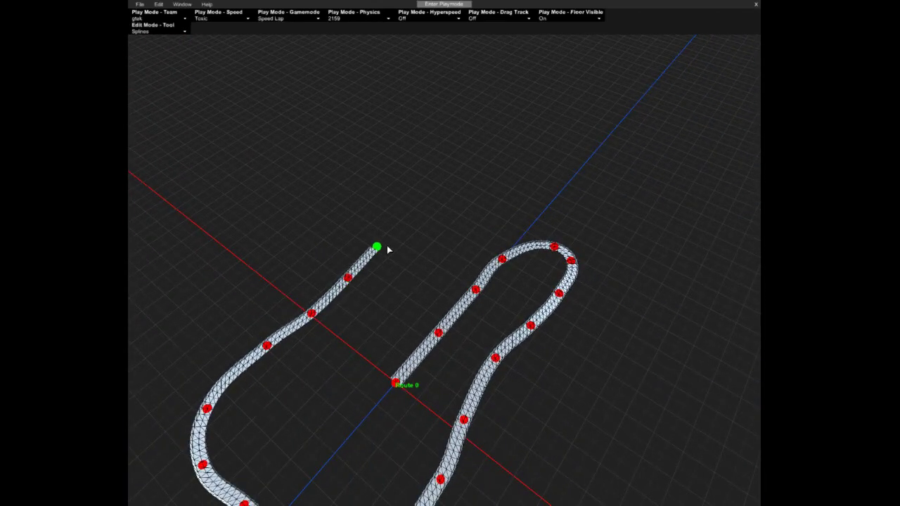
Add nodes after the returning section to form an S-bend leading away from the red axis
{"action": "left_click", "coordinate": [401, 218]}
{"action": "key", "text": "g"}
{"action": "left_click", "coordinate": [371, 218]}
{"action": "key", "text": "e"}
{"action": "key", "text": "g"}
{"action": "left_click", "coordinate": [353, 191]}
{"action": "left_click", "coordinate": [383, 140]}
{"action": "key", "text": "e"}
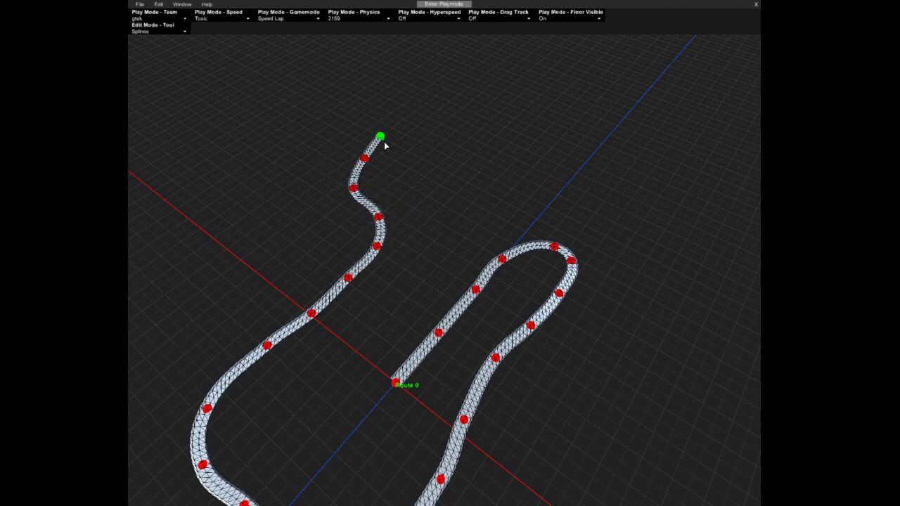
Add nodes beyond the S-bend to turn the track through a wide curve at its far end
{"action": "key", "text": "g"}
{"action": "left_click", "coordinate": [424, 176]}
{"action": "key", "text": "e"}
{"action": "key", "text": "g"}
{"action": "left_click", "coordinate": [451, 184]}
{"action": "key", "text": "e"}
{"action": "key", "text": "g"}
Bring the track back from the far curve towards the red axis, between the S-bend and the opening straight
{"action": "left_click", "coordinate": [423, 216]}
{"action": "key", "text": "e"}
{"action": "key", "text": "g"}
{"action": "left_click", "coordinate": [407, 274]}
{"action": "left_click_drag", "start_coordinate": [407, 274], "coordinate": [397, 291]}
{"action": "key", "text": "e"}
{"action": "key", "text": "e"}
{"action": "key", "text": "e"}
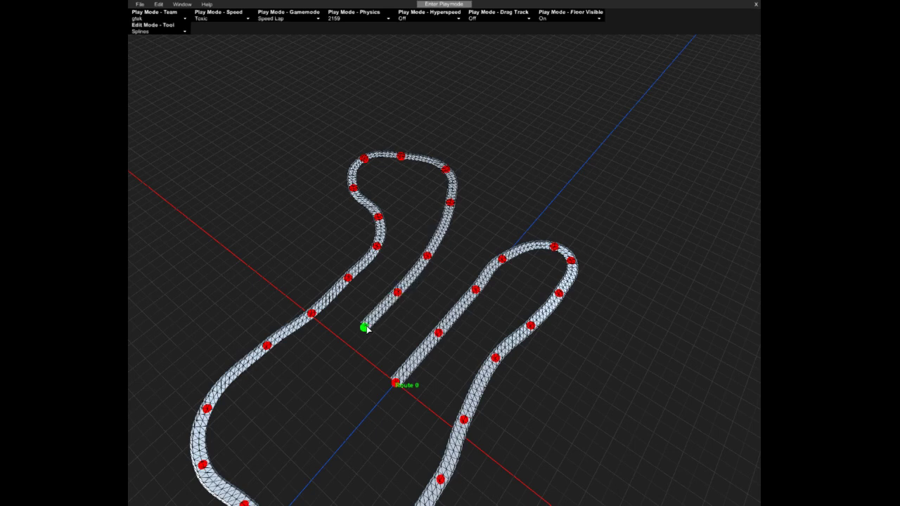
Continue the track across the red axis and loop it around to place its end node beside the start node
{"action": "key", "text": "g"}
{"action": "left_click", "coordinate": [363, 414]}
{"action": "key", "text": "e"}
{"action": "key", "text": "g"}
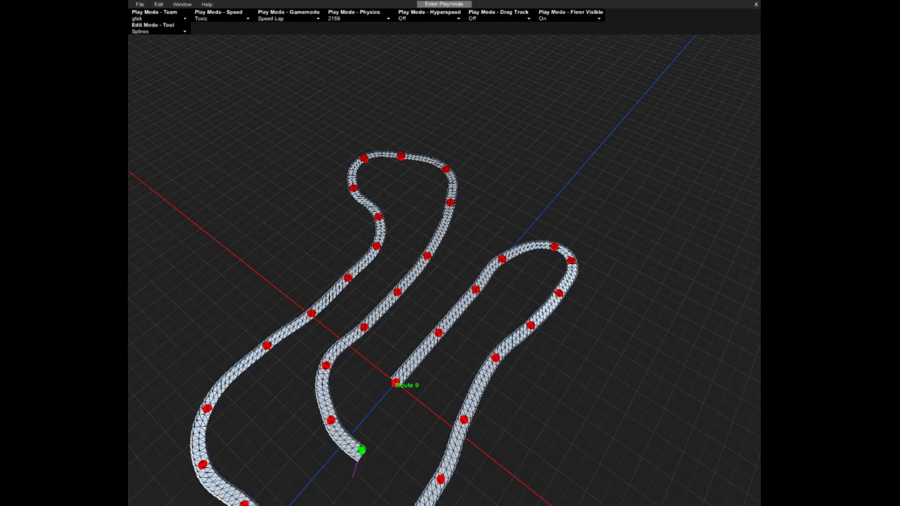
{"action": "left_click", "coordinate": [413, 334]}
{"action": "key", "text": "e"}
{"action": "key", "text": "g"}
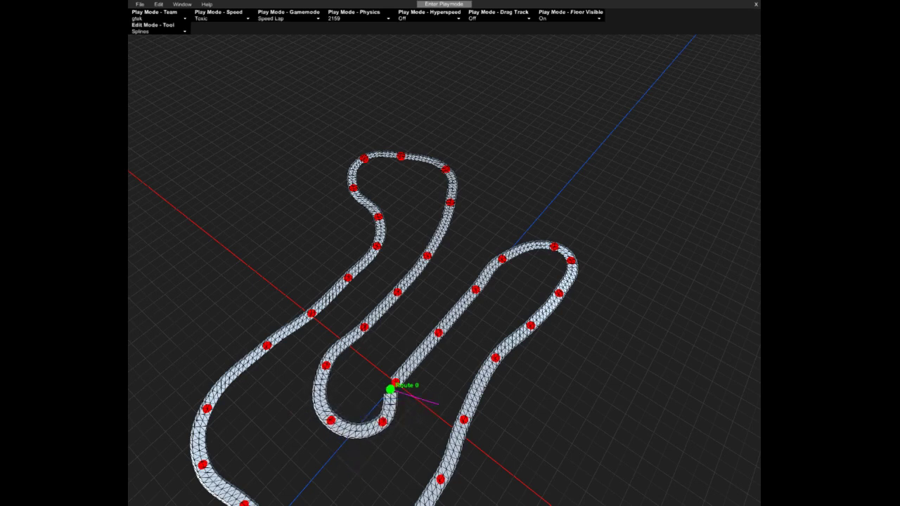
{"action": "left_click", "coordinate": [402, 394]}
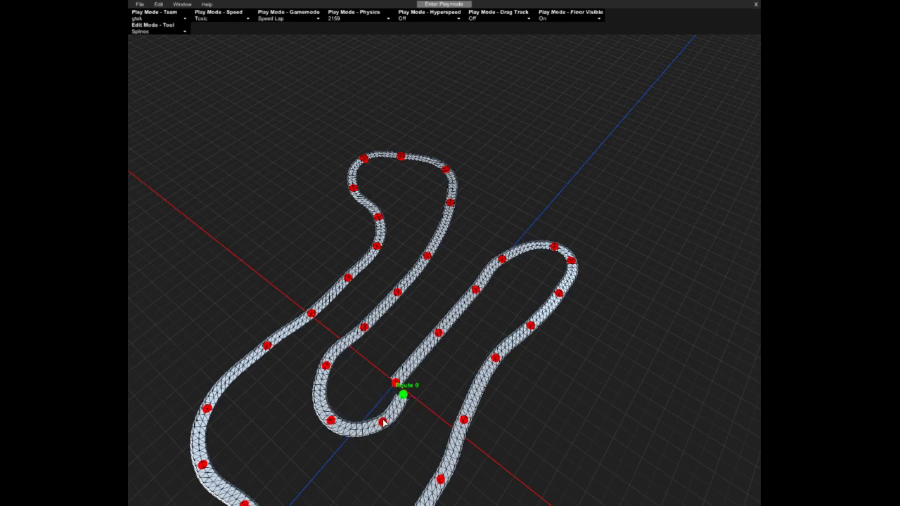
Reshape the final bend by repositioning its nodes, and move the route's end node onto the start node
{"action": "left_click", "coordinate": [385, 424]}
{"action": "key", "text": "g"}
{"action": "left_click", "coordinate": [375, 422]}
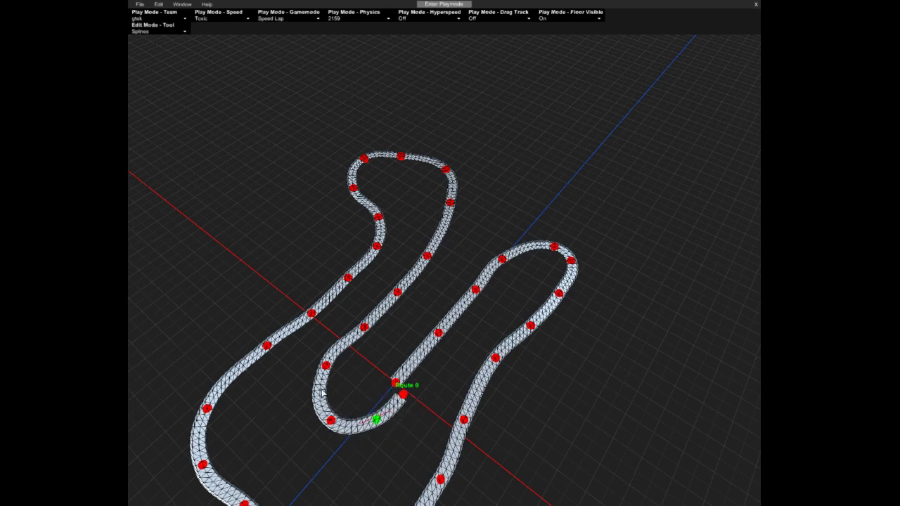
{"action": "left_click", "coordinate": [326, 365]}
{"action": "left_click_drag", "start_coordinate": [327, 366], "coordinate": [306, 373]}
{"action": "left_click_drag", "start_coordinate": [376, 421], "coordinate": [393, 385]}
{"action": "left_click", "coordinate": [402, 396]}
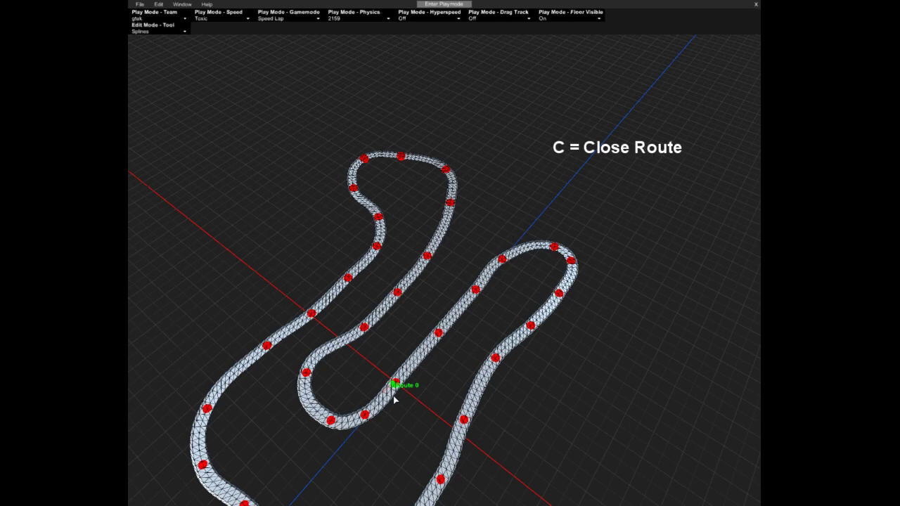
Test-drive the track in play mode, then quit back to the layout editor
{"action": "key", "text": "F2"}
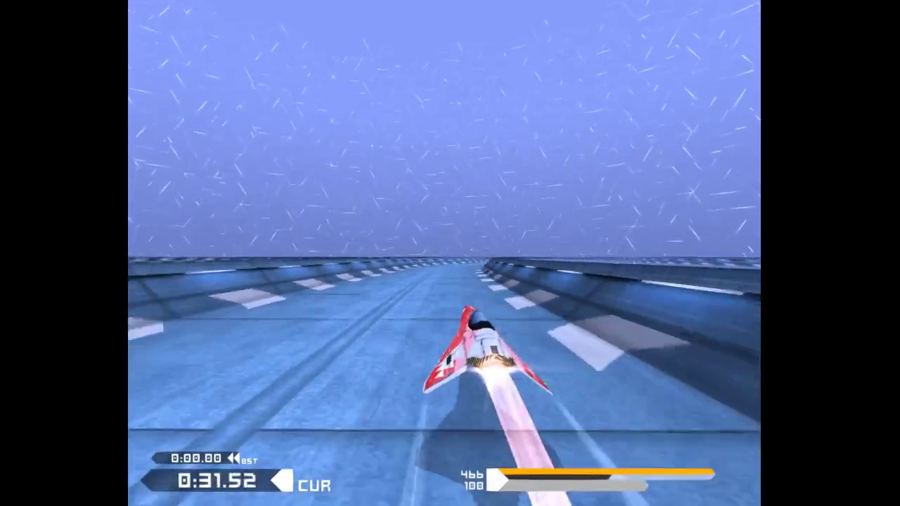
{"action": "key", "text": "Left"}
{"action": "key", "text": "Left"}
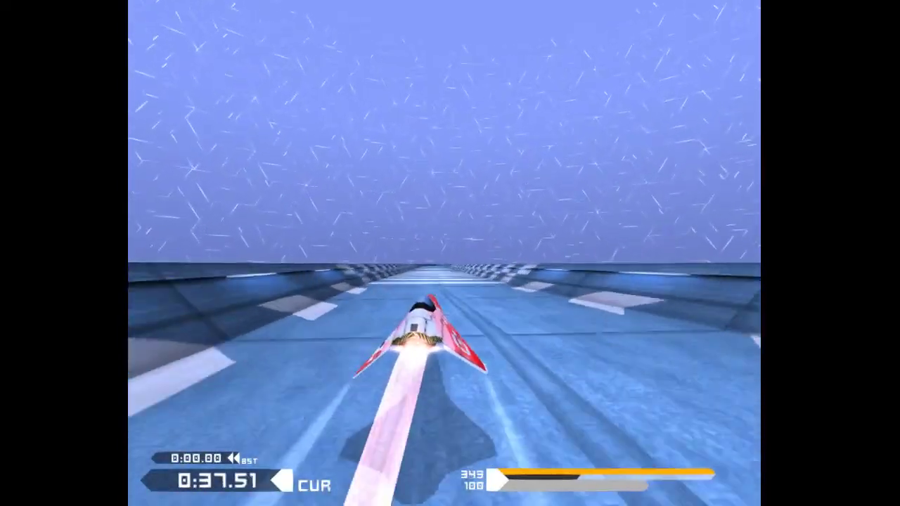
{"action": "key", "text": "Escape"}
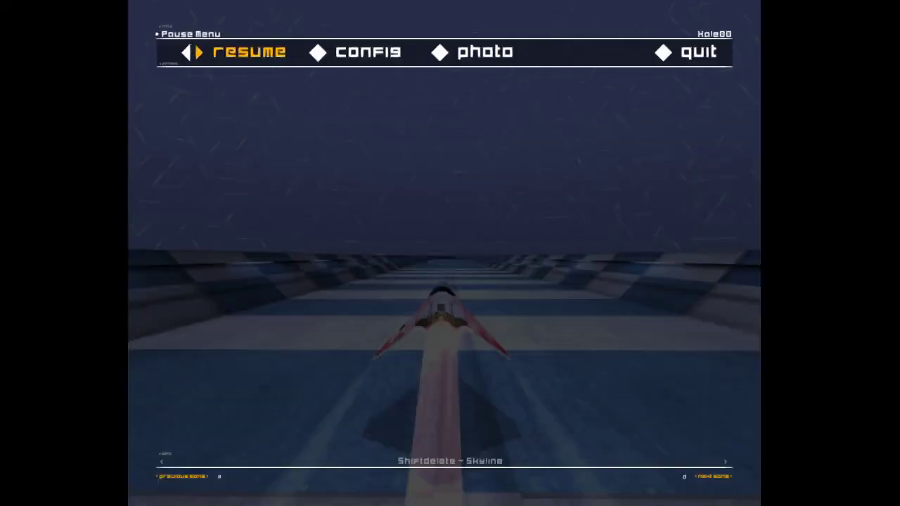
{"action": "left_click", "coordinate": [686, 63]}
{"action": "left_click", "coordinate": [697, 80]}
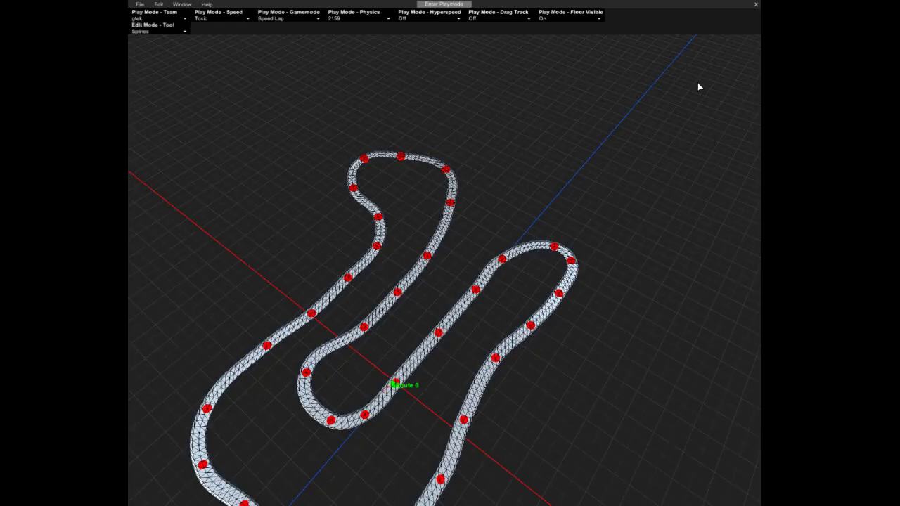
{"action": "right_click_drag", "start_coordinate": [507, 189], "coordinate": [490, 214]}
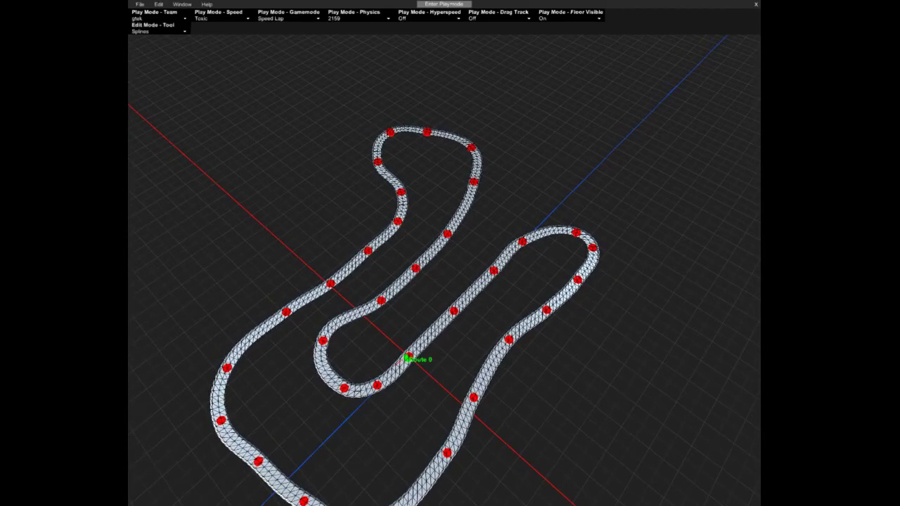
Tilt the spline node at the exit of the hairpin that follows the opening straight
{"action": "right_click_drag", "start_coordinate": [444, 257], "coordinate": [480, 275]}
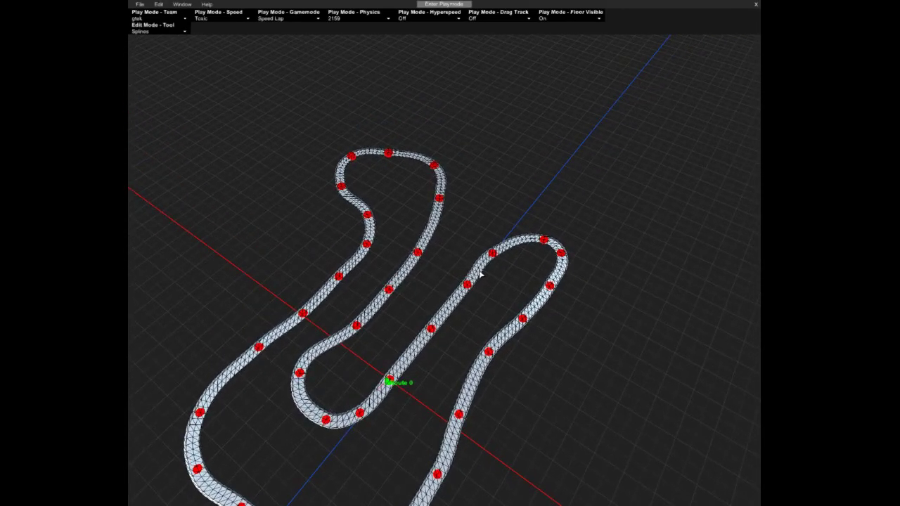
{"action": "left_click", "coordinate": [551, 289]}
{"action": "key", "text": "t"}
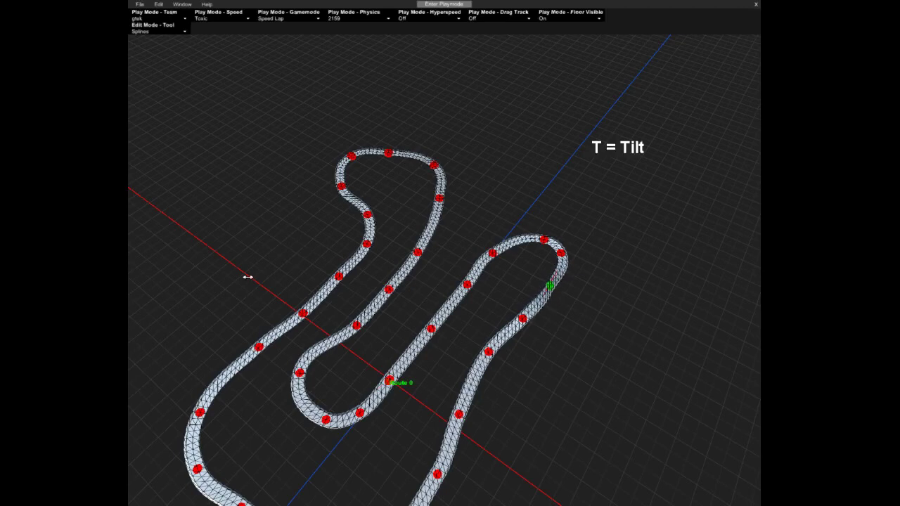
{"action": "right_click_drag", "start_coordinate": [454, 324], "coordinate": [506, 323]}
{"action": "key", "text": "w"}
{"action": "right_click_drag", "start_coordinate": [444, 253], "coordinate": [448, 254]}
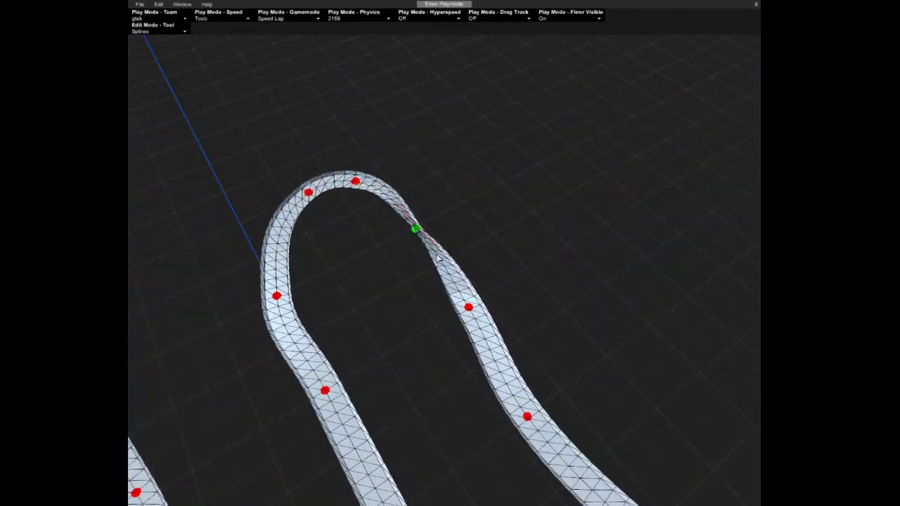
Bank the track out of the hairpin by tilting the next two nodes and readjusting the tilt of the exit node
{"action": "right_click_drag", "start_coordinate": [333, 309], "coordinate": [422, 332]}
{"action": "left_click", "coordinate": [417, 326]}
{"action": "key", "text": "r"}
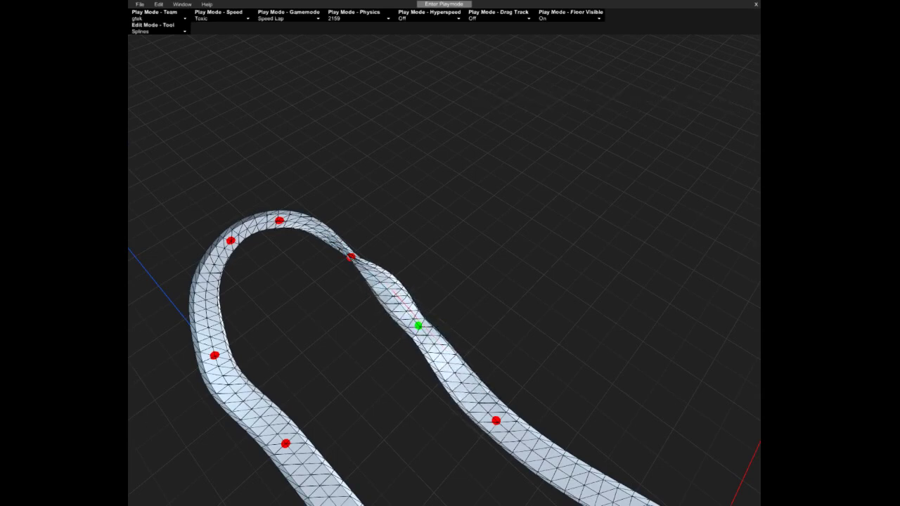
{"action": "mouse_move", "coordinate": [292, 327]}
{"action": "right_mouse_down"}
{"action": "mouse_move", "coordinate": [289, 311]}
{"action": "mouse_move", "coordinate": [294, 316]}
{"action": "right_mouse_up"}
{"action": "left_click", "coordinate": [349, 271]}
{"action": "key", "text": "r"}
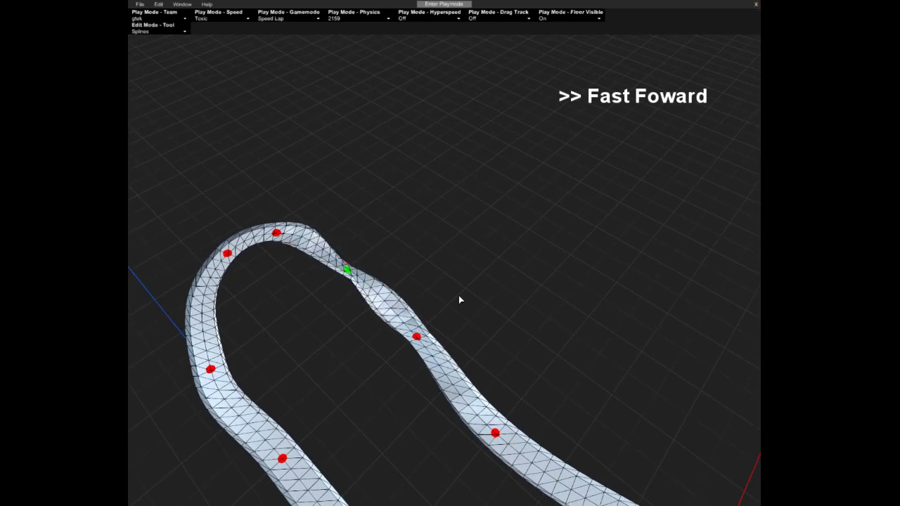
{"action": "left_click", "coordinate": [416, 337]}
{"action": "key", "text": "r"}
{"action": "left_click", "coordinate": [494, 433]}
{"action": "key", "text": "r"}
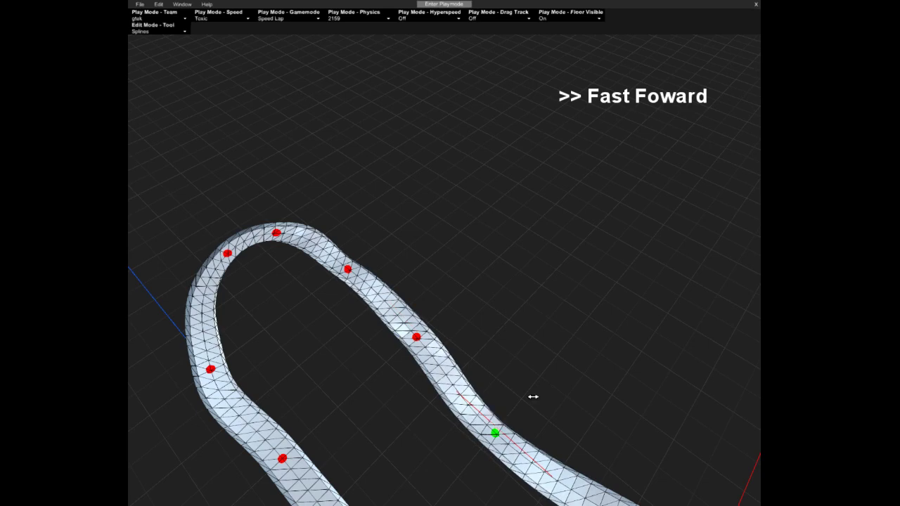
Bank the far curve by tilting its outer nodes and the two nodes leading back from it
{"action": "right_click_drag", "start_coordinate": [495, 433], "coordinate": [440, 233]}
{"action": "left_click", "coordinate": [413, 177]}
{"action": "left_click", "coordinate": [479, 184]}
{"action": "key", "text": "r"}
{"action": "left_click", "coordinate": [559, 218]}
{"action": "key", "text": "r"}
{"action": "left_click", "coordinate": [559, 280]}
{"action": "key", "text": "r"}
{"action": "left_click", "coordinate": [482, 394]}
{"action": "key", "text": "r"}
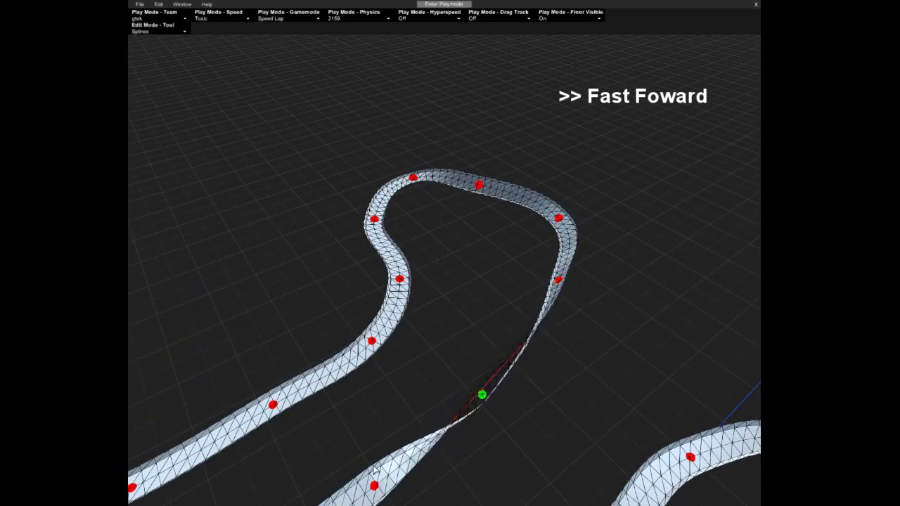
{"action": "left_click", "coordinate": [376, 486]}
{"action": "key", "text": "r"}
Set maglock on the three consecutive nodes leading out of the hairpin and tilt the last of them
{"action": "left_click_drag", "start_coordinate": [713, 504], "coordinate": [703, 447]}
{"action": "right_click_drag", "start_coordinate": [492, 374], "coordinate": [604, 372]}
{"action": "key", "text": "w"}
{"action": "right_click_drag", "start_coordinate": [443, 254], "coordinate": [668, 190]}
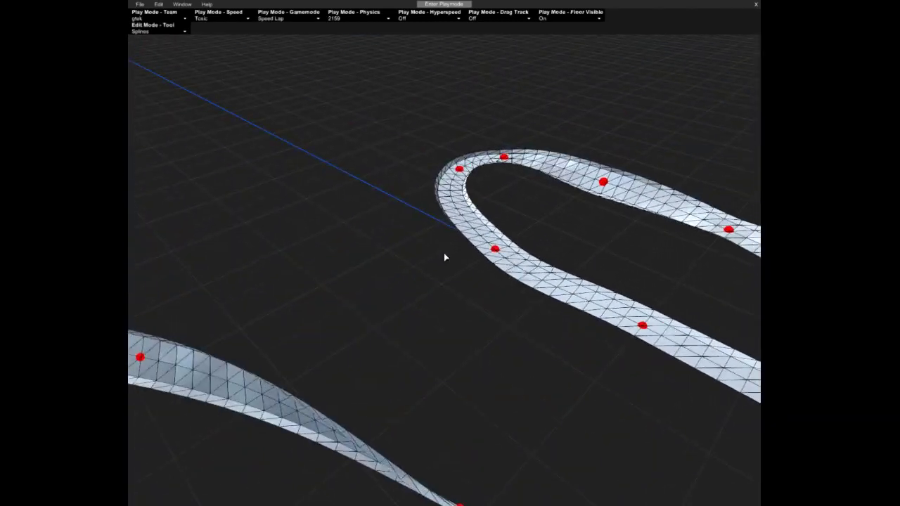
{"action": "right_click_drag", "start_coordinate": [430, 223], "coordinate": [524, 184]}
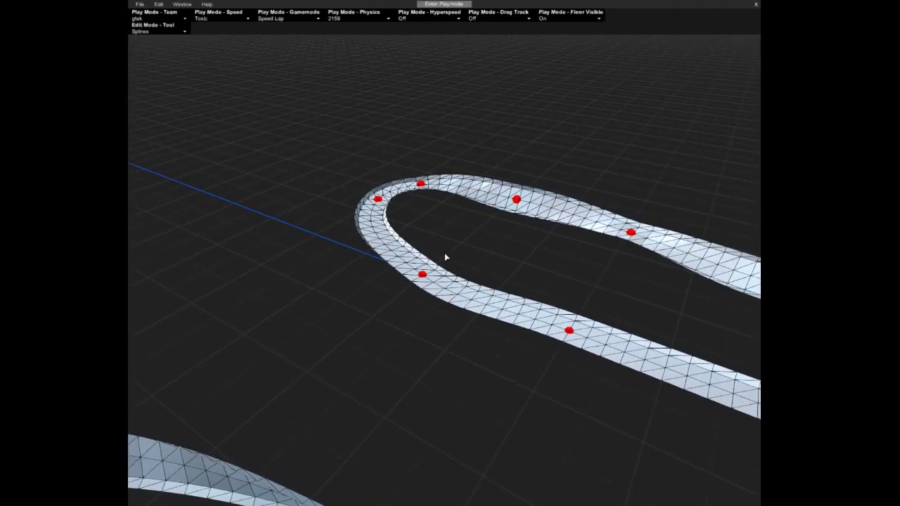
{"action": "left_click", "coordinate": [420, 184]}
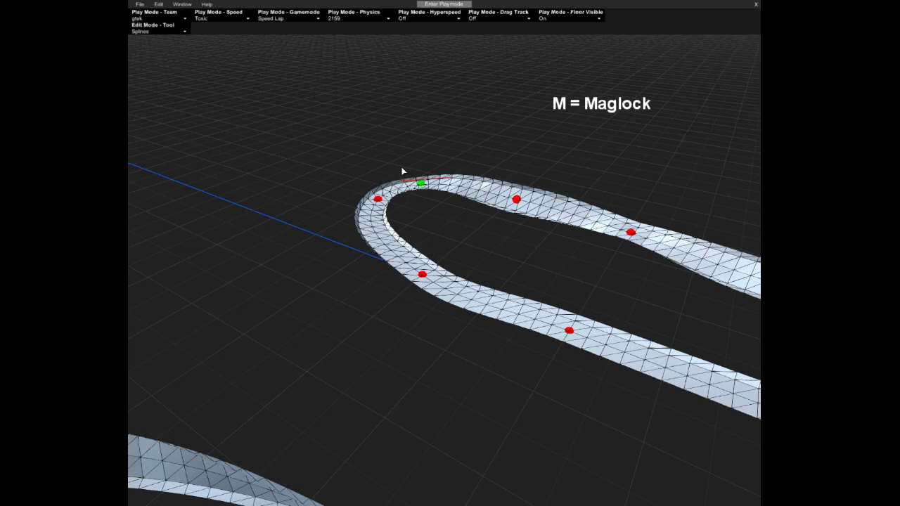
{"action": "left_click", "coordinate": [378, 199]}
{"action": "left_click", "coordinate": [515, 201]}
{"action": "left_click", "coordinate": [631, 233]}
{"action": "middle_click_drag", "start_coordinate": [633, 234], "coordinate": [405, 256]}
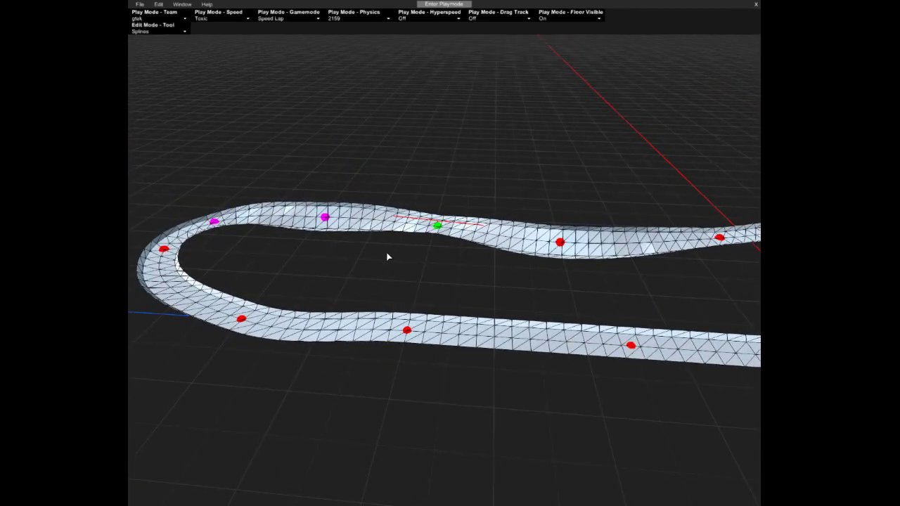
{"action": "key", "text": "r"}
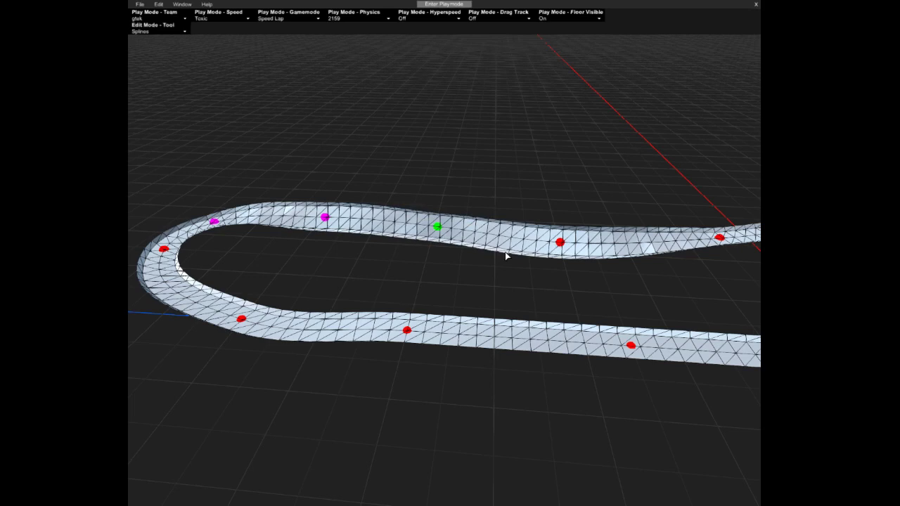
Test-drive the banked and maglocked section in play mode, then quit back to the layout editor
{"action": "key", "text": "ctrl+p"}
{"action": "key", "text": "space"}
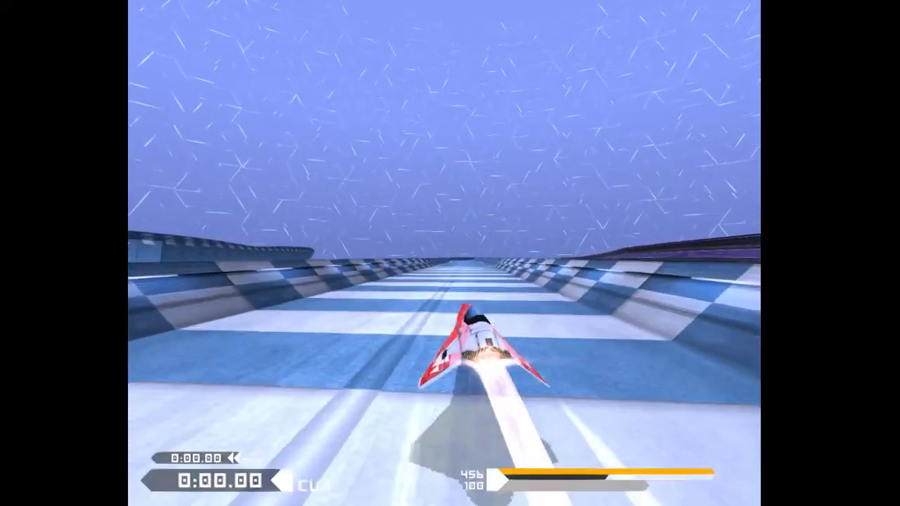
{"action": "key", "text": "Right"}
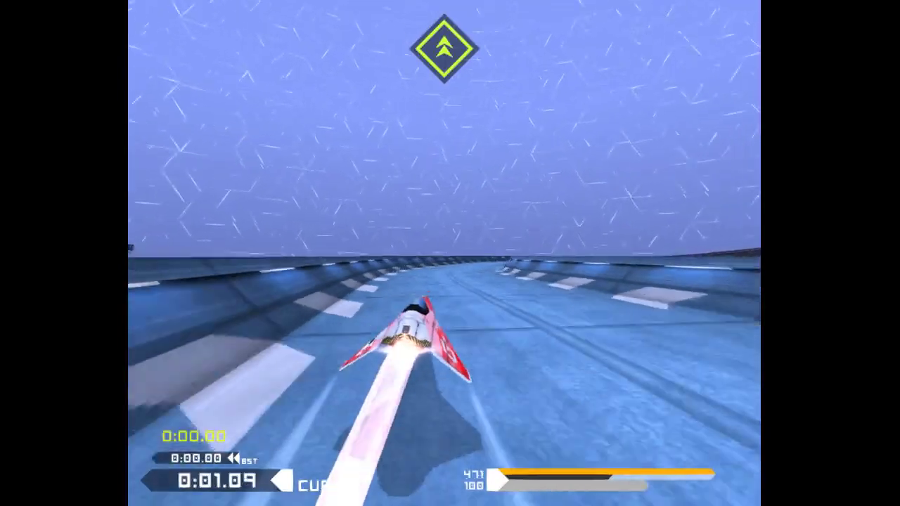
{"action": "key", "text": "Right"}
{"action": "key", "text": "Right"}
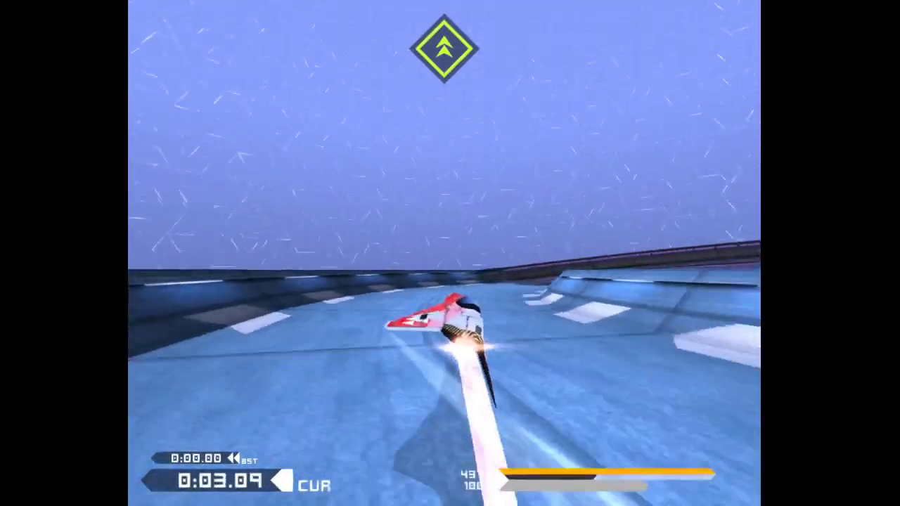
{"action": "key", "text": "Right"}
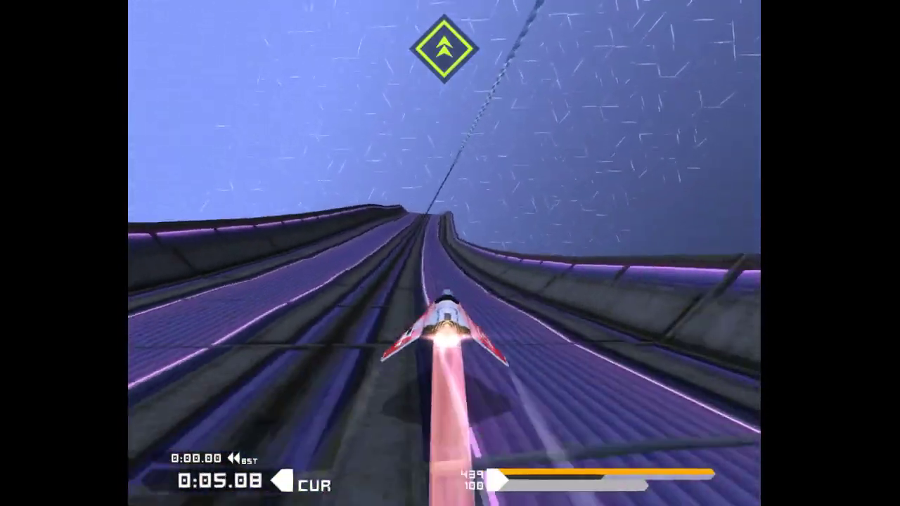
{"action": "key", "text": "Right"}
{"action": "key", "text": "Left"}
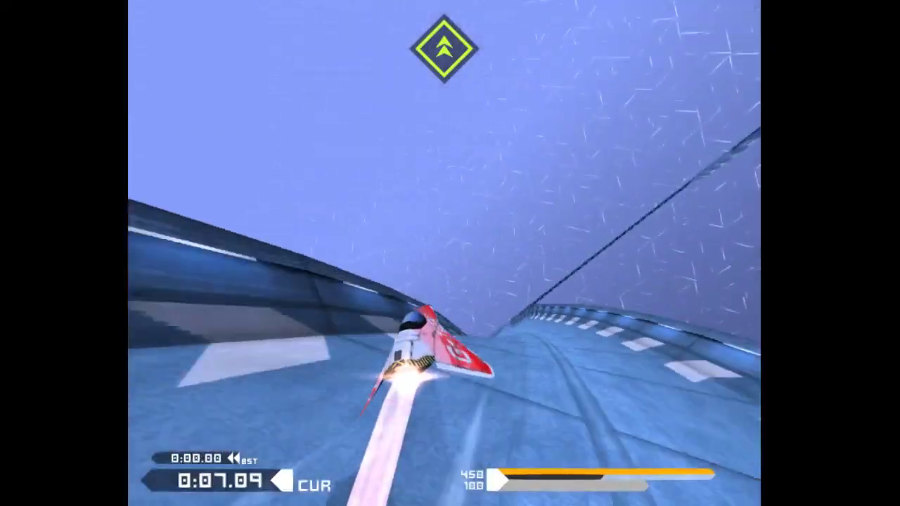
{"action": "key", "text": "Right"}
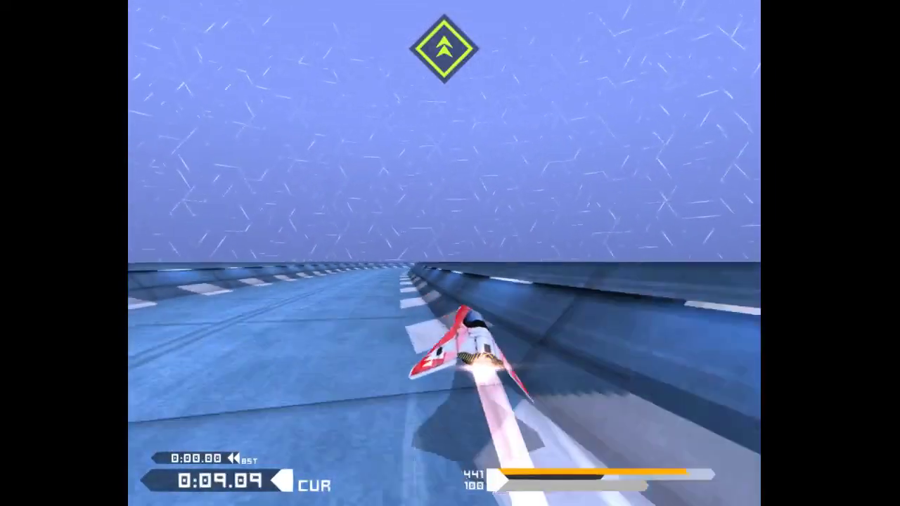
{"action": "key", "text": "Escape"}
{"action": "mouse_move", "coordinate": [695, 51]}
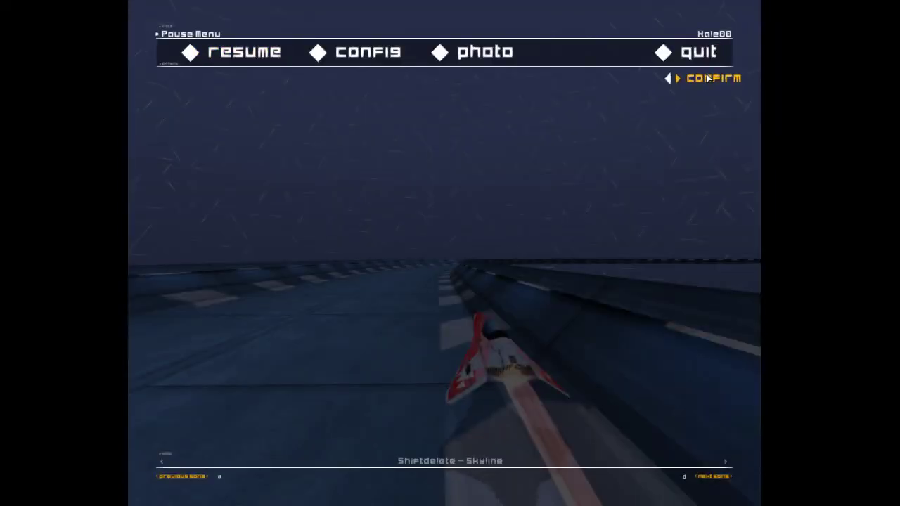
{"action": "left_click", "coordinate": [707, 78]}
Change the height of the middle node between the two outer bends, and raise the node just beyond the red axis to 7.95
{"action": "right_click_drag", "start_coordinate": [554, 155], "coordinate": [661, 151]}
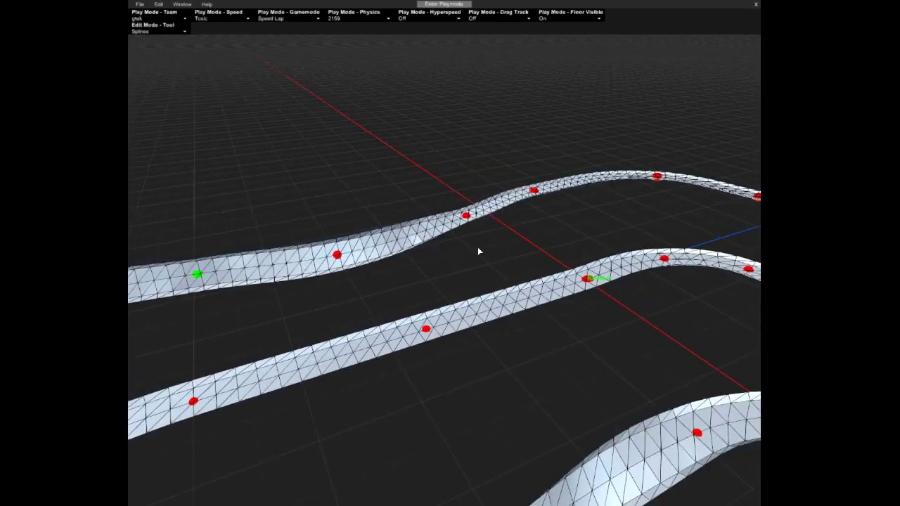
{"action": "right_click_drag", "start_coordinate": [514, 235], "coordinate": [453, 259]}
{"action": "key", "text": "s"}
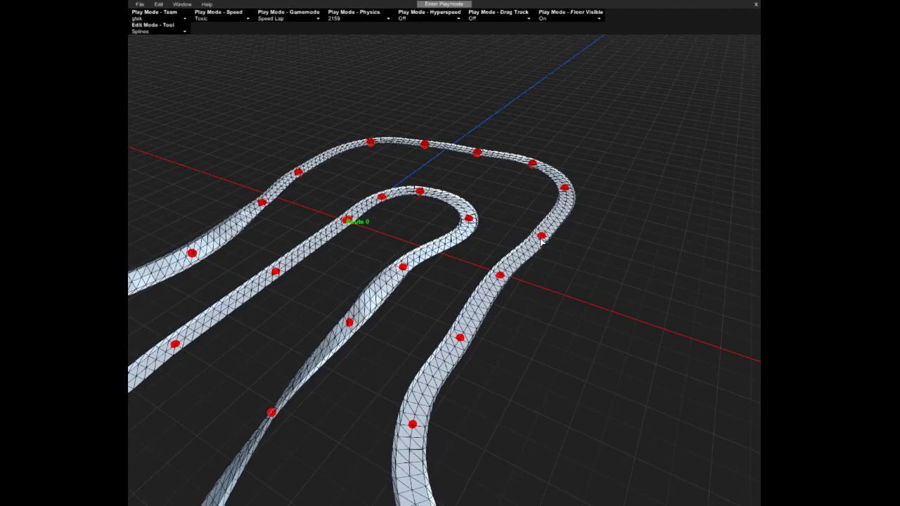
{"action": "left_click", "coordinate": [424, 145]}
{"action": "key", "text": "shift+space"}
{"action": "left_click_drag", "start_coordinate": [441, 154], "coordinate": [467, 150], "text": "shift"}
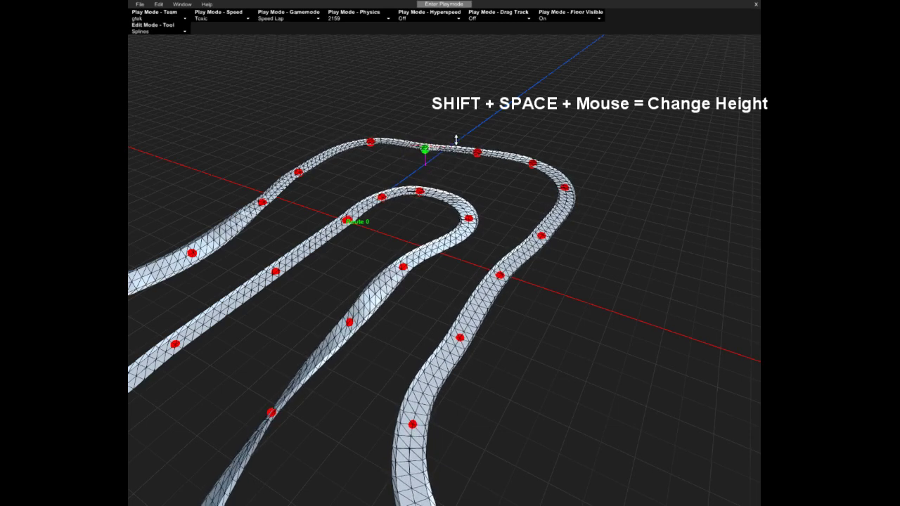
{"action": "left_click_drag", "start_coordinate": [542, 237], "coordinate": [548, 203], "text": "shift"}
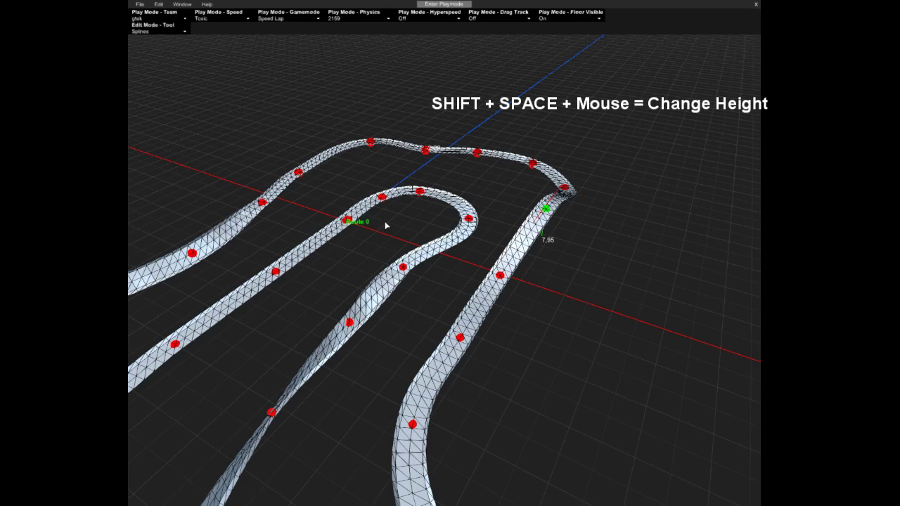
{"action": "mouse_move", "coordinate": [420, 202]}
{"action": "left_mouse_down", "text": "shift"}
{"action": "mouse_move", "coordinate": [421, 215]}
{"action": "mouse_move", "coordinate": [417, 200]}
{"action": "left_mouse_up", "text": "shift"}
Raise two adjacent nodes on the far curve to heights of 7.06 and 8.5
{"action": "right_click_drag", "start_coordinate": [417, 200], "coordinate": [438, 251]}
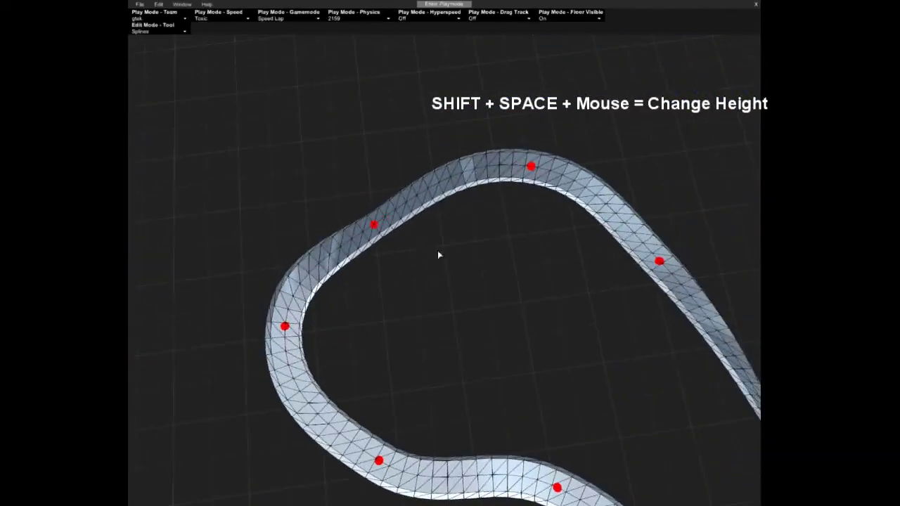
{"action": "left_click_drag", "start_coordinate": [287, 329], "coordinate": [393, 233], "text": "shift"}
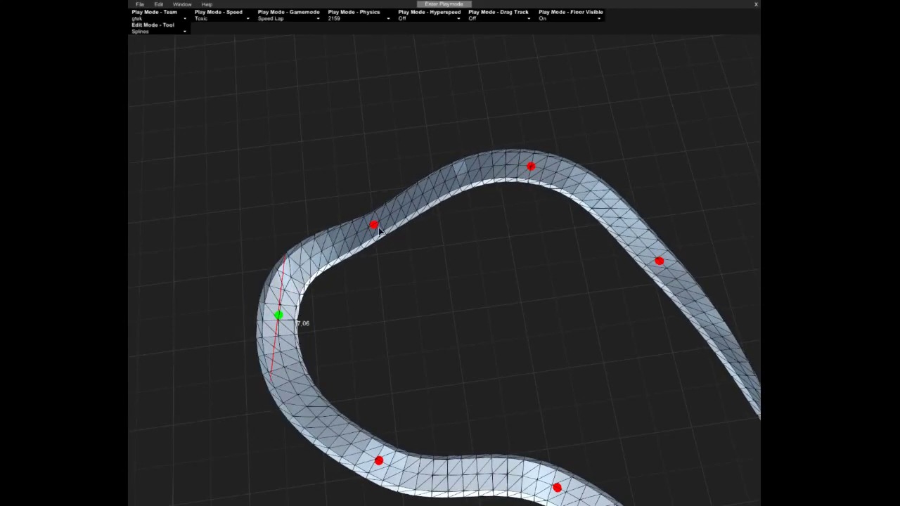
{"action": "left_click_drag", "start_coordinate": [374, 227], "coordinate": [379, 164], "text": "shift"}
Turn the section at the raised 7.95 node beside the red axis into a jump
{"action": "right_click_drag", "start_coordinate": [380, 164], "coordinate": [450, 166]}
{"action": "mouse_move", "coordinate": [445, 254]}
{"action": "right_mouse_down"}
{"action": "mouse_move", "coordinate": [506, 255]}
{"action": "mouse_move", "coordinate": [548, 235]}
{"action": "mouse_move", "coordinate": [604, 232]}
{"action": "mouse_move", "coordinate": [654, 211]}
{"action": "mouse_move", "coordinate": [675, 161]}
{"action": "mouse_move", "coordinate": [450, 218]}
{"action": "mouse_move", "coordinate": [605, 212]}
{"action": "mouse_move", "coordinate": [461, 251]}
{"action": "right_mouse_up"}
{"action": "right_click_drag", "start_coordinate": [367, 254], "coordinate": [451, 264]}
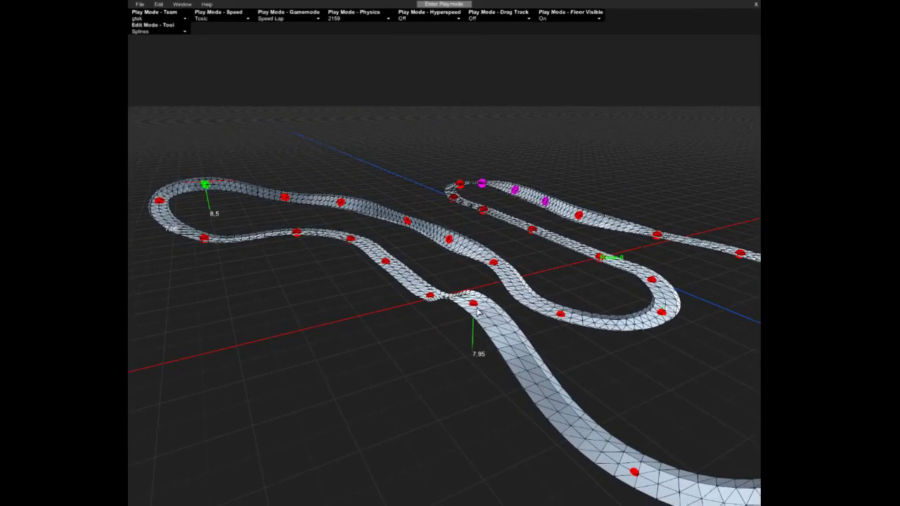
{"action": "left_click", "coordinate": [475, 303]}
{"action": "key", "text": "j"}
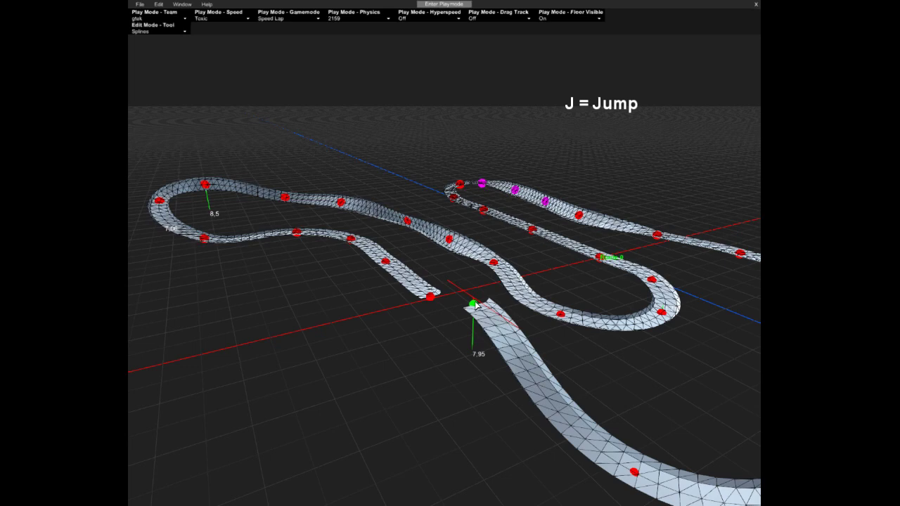
Widen the track edge at the jump gap's ground-level node outwards on both sides
{"action": "right_click_drag", "start_coordinate": [453, 264], "coordinate": [513, 271]}
{"action": "key", "text": "s"}
{"action": "key", "text": "w"}
{"action": "right_click_drag", "start_coordinate": [454, 312], "coordinate": [438, 484]}
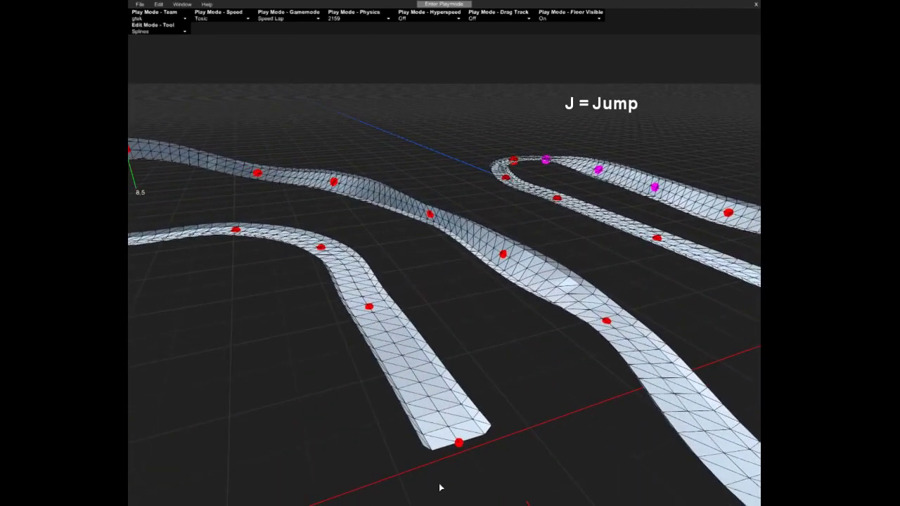
{"action": "left_click", "coordinate": [459, 444]}
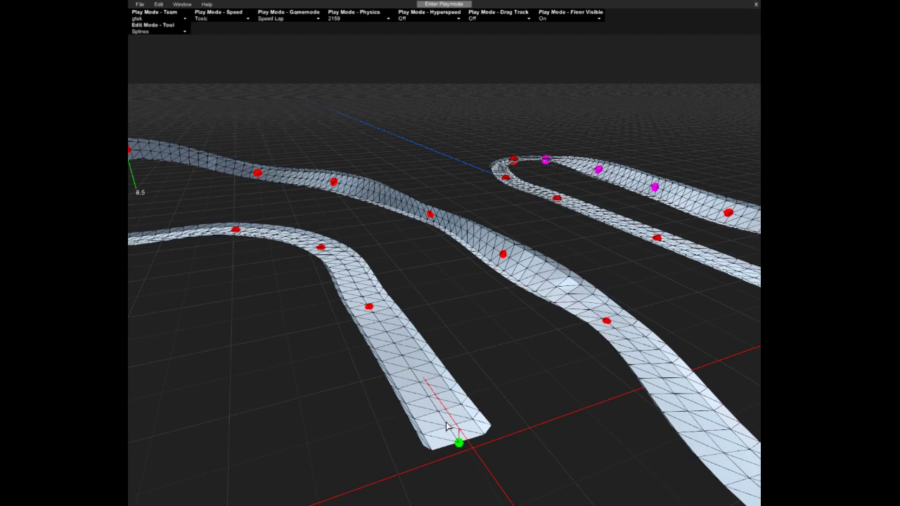
{"action": "left_click_drag", "start_coordinate": [442, 431], "coordinate": [417, 444]}
{"action": "left_click_drag", "start_coordinate": [351, 439], "coordinate": [314, 453]}
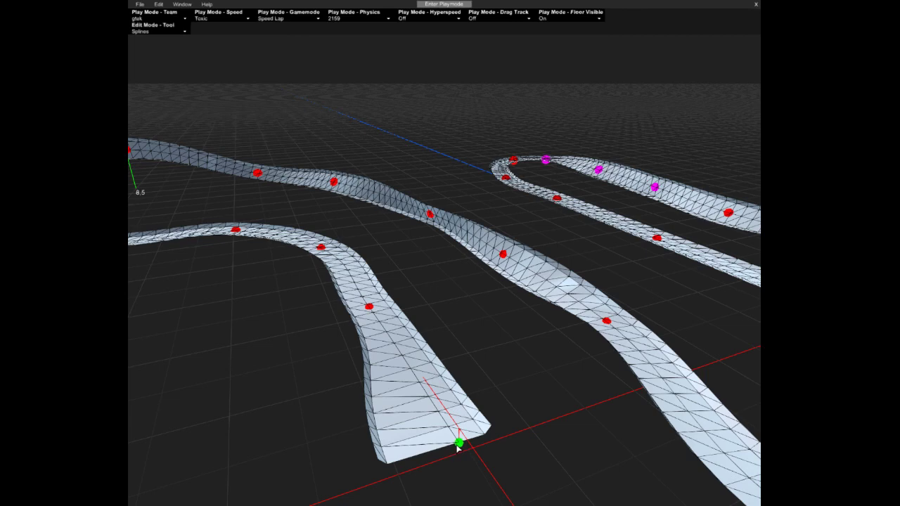
{"action": "left_click_drag", "start_coordinate": [458, 446], "coordinate": [513, 443]}
{"action": "right_click_drag", "start_coordinate": [528, 330], "coordinate": [528, 344]}
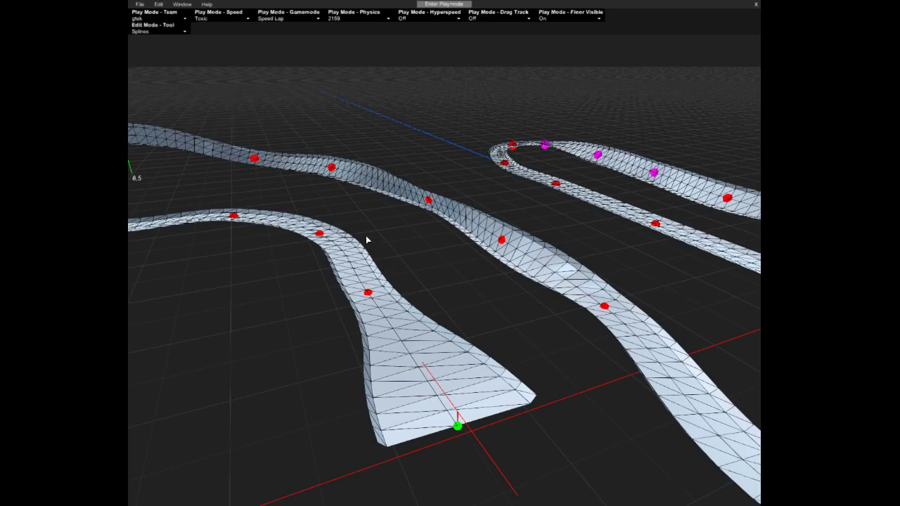
{"action": "left_click", "coordinate": [367, 293]}
{"action": "key", "text": "q"}
{"action": "key", "text": "e"}
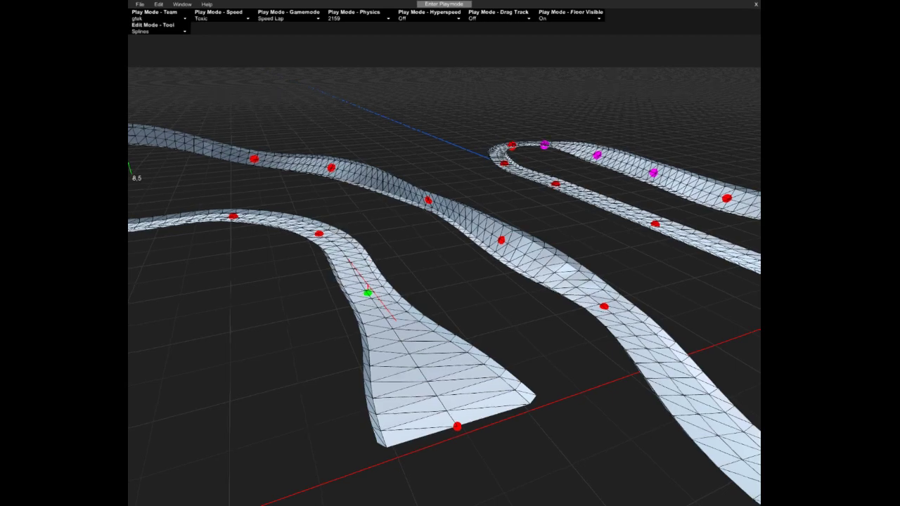
Save the finished track layout as a new custom track layout file named tutorial
{"action": "right_click_drag", "start_coordinate": [407, 259], "coordinate": [446, 256]}
{"action": "scroll", "coordinate": [448, 258], "scroll_direction": "down", "scroll_amount": 10}
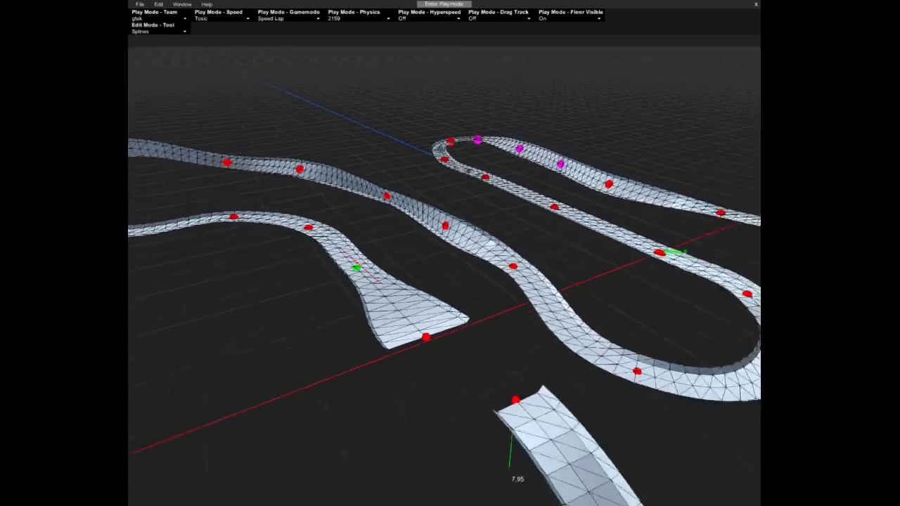
{"action": "right_click_drag", "start_coordinate": [447, 258], "coordinate": [430, 266]}
{"action": "middle_click_drag", "start_coordinate": [456, 253], "coordinate": [445, 257]}
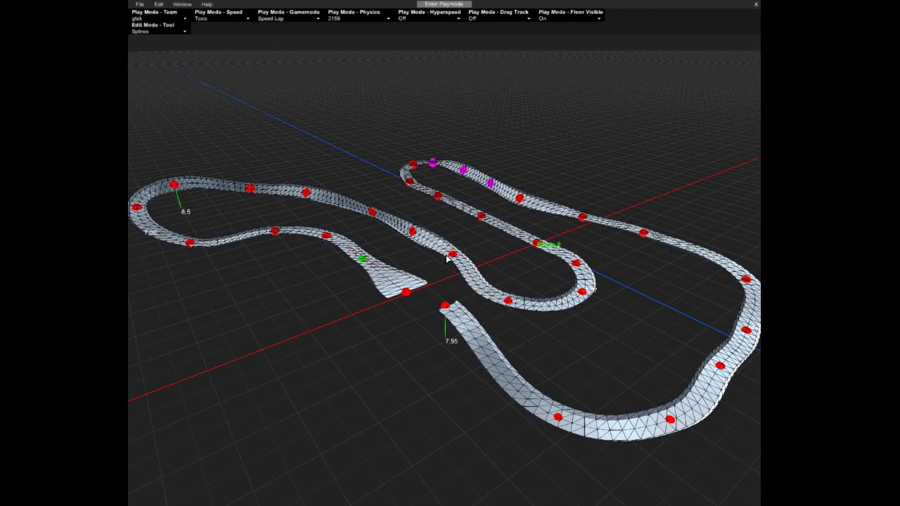
{"action": "left_click", "coordinate": [139, 4]}
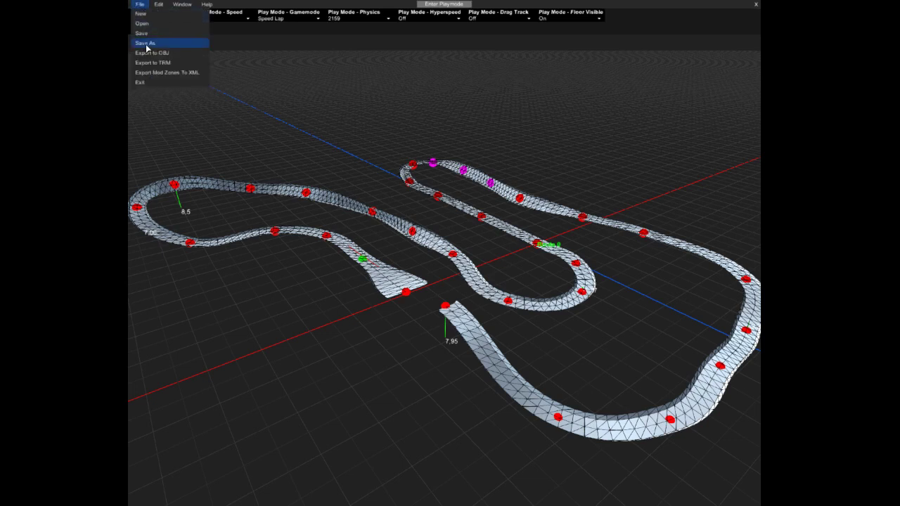
{"action": "left_click", "coordinate": [143, 43]}
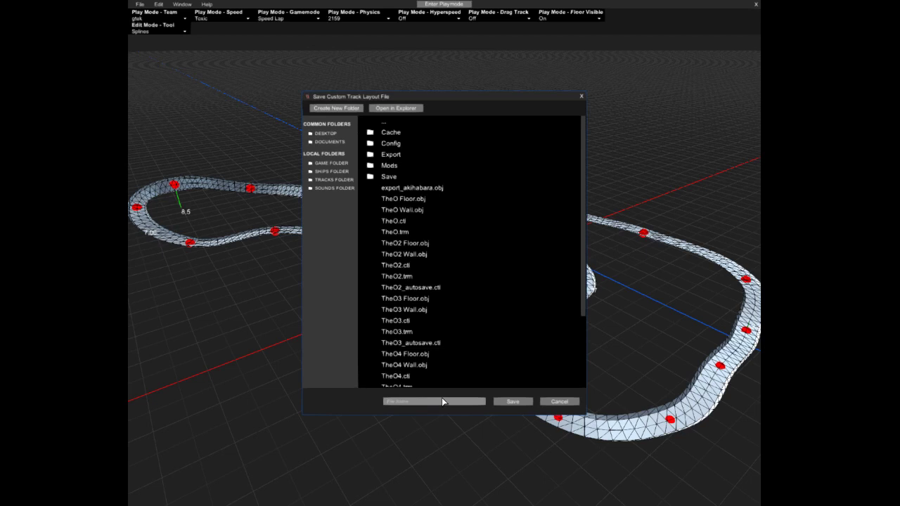
{"action": "type", "text": "tutorial"}
{"action": "left_click", "coordinate": [513, 401]}
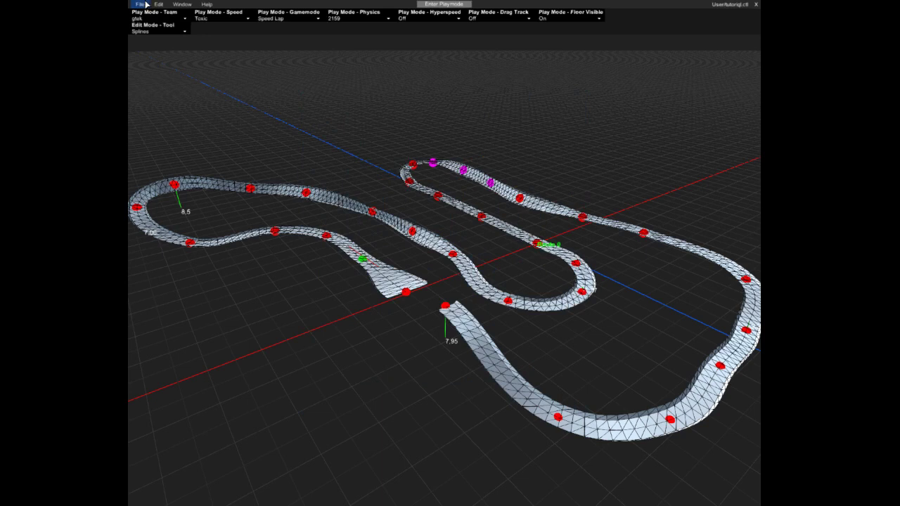
Export the track as an OBJ file under the name tutorial
{"action": "left_click", "coordinate": [145, 5]}
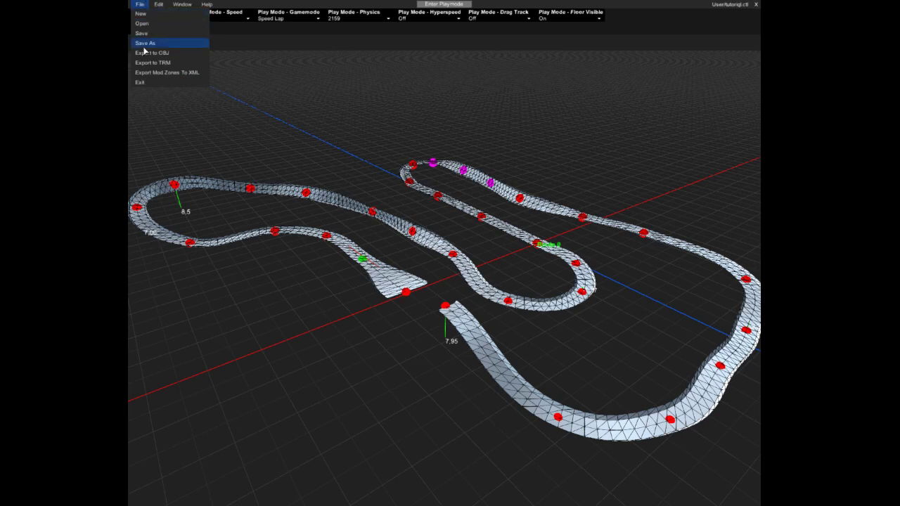
{"action": "left_click", "coordinate": [151, 53]}
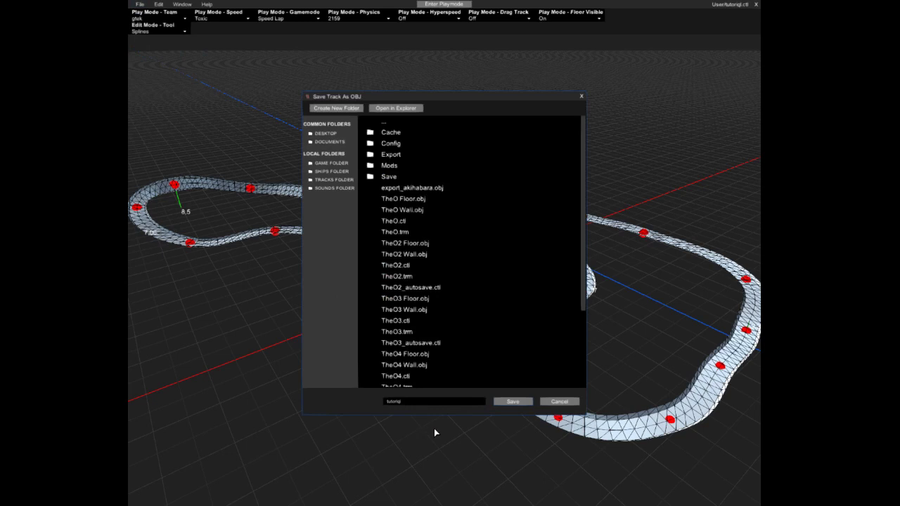
{"action": "left_click", "coordinate": [522, 404]}
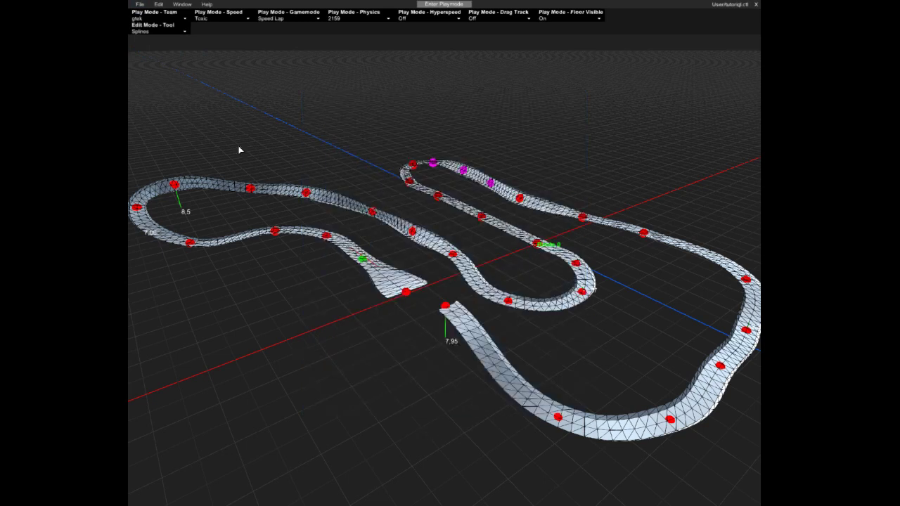
Export the track as a TRM file under the name tutorial
{"action": "left_click", "coordinate": [139, 5]}
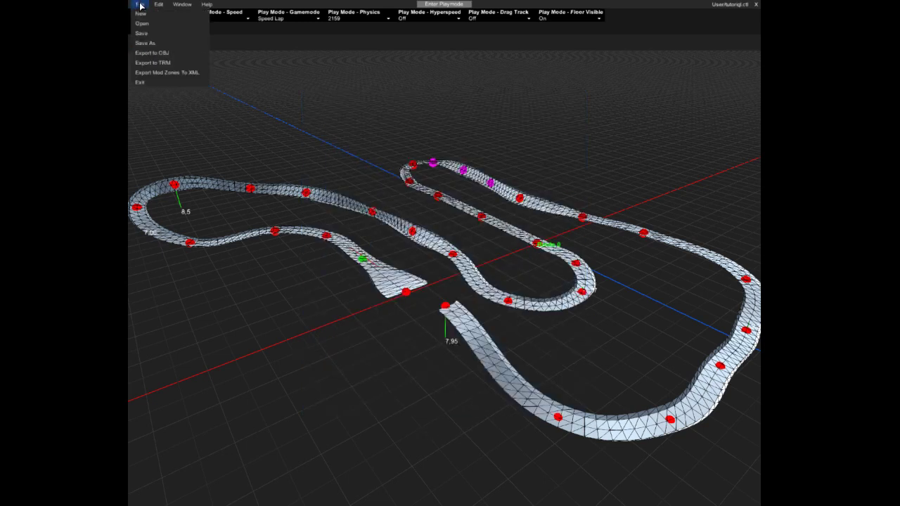
{"action": "left_click", "coordinate": [145, 64]}
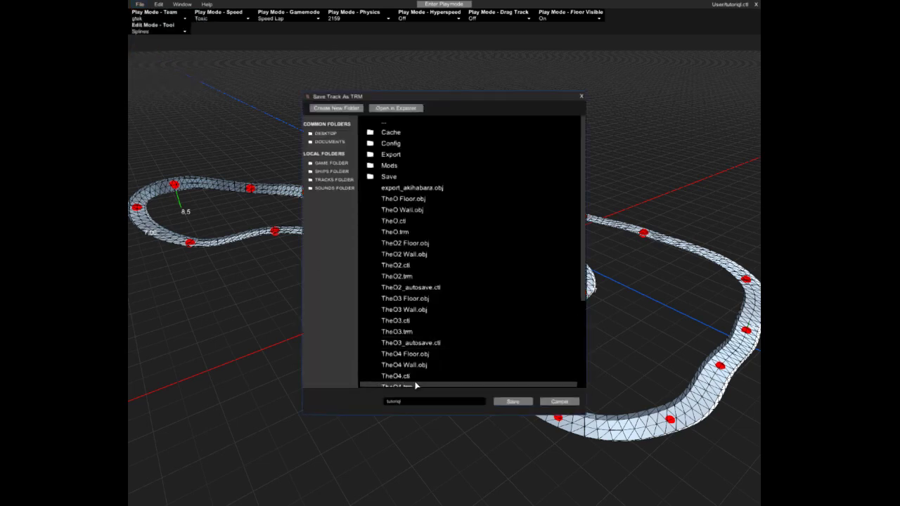
{"action": "double_click", "coordinate": [444, 405]}
{"action": "left_click", "coordinate": [476, 404]}
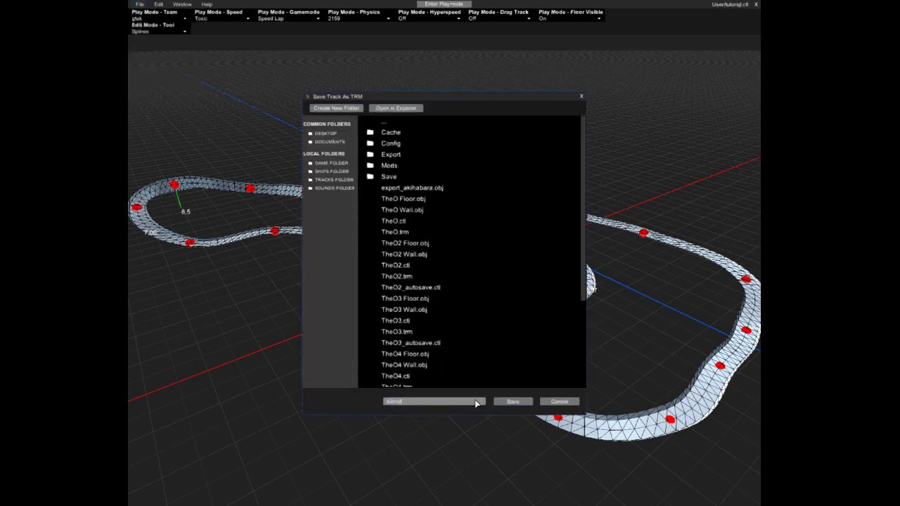
{"action": "left_click", "coordinate": [510, 402]}
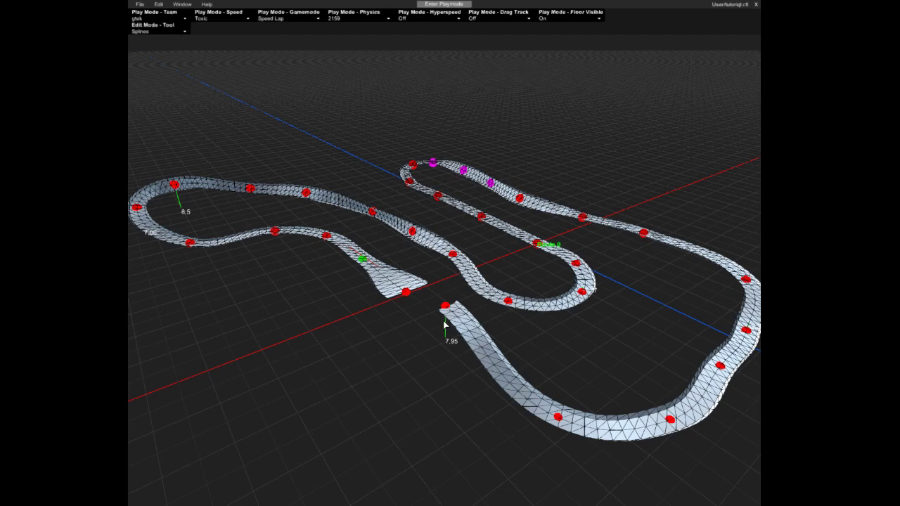
{"action": "right_click_drag", "start_coordinate": [452, 253], "coordinate": [445, 250]}
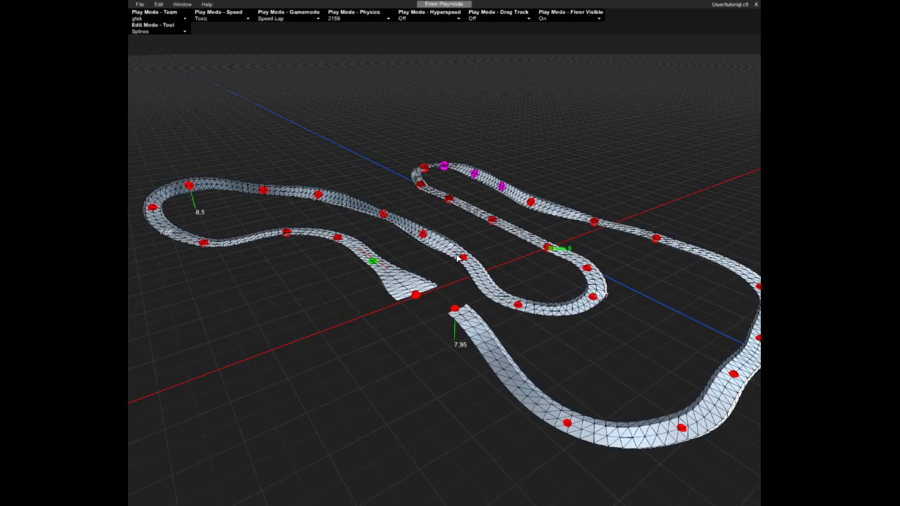
{"action": "key", "text": "s"}
{"action": "scroll", "coordinate": [447, 260], "scroll_direction": "down", "scroll_amount": 2}
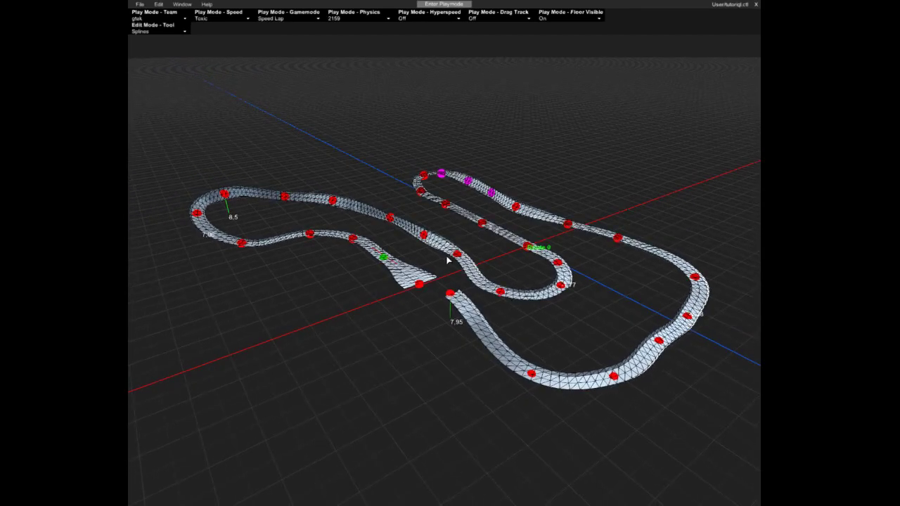